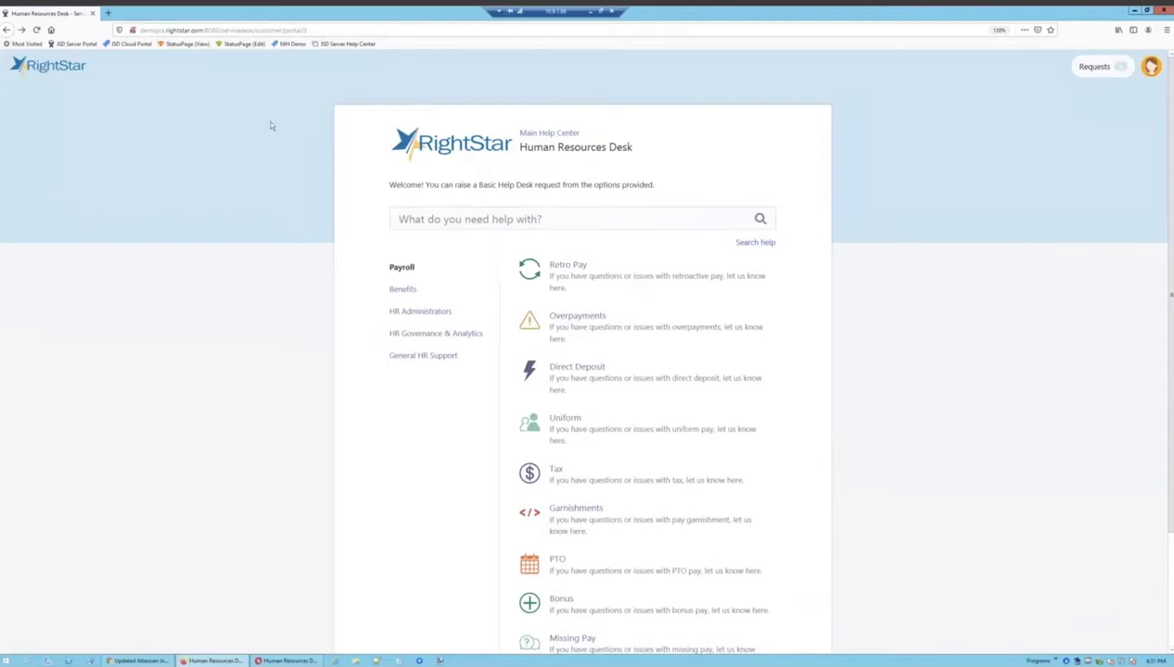
Step: Search the help desk for "employee", view the New Employee Info Form Instructions article, and clear the search
click(492, 219)
text(emp)
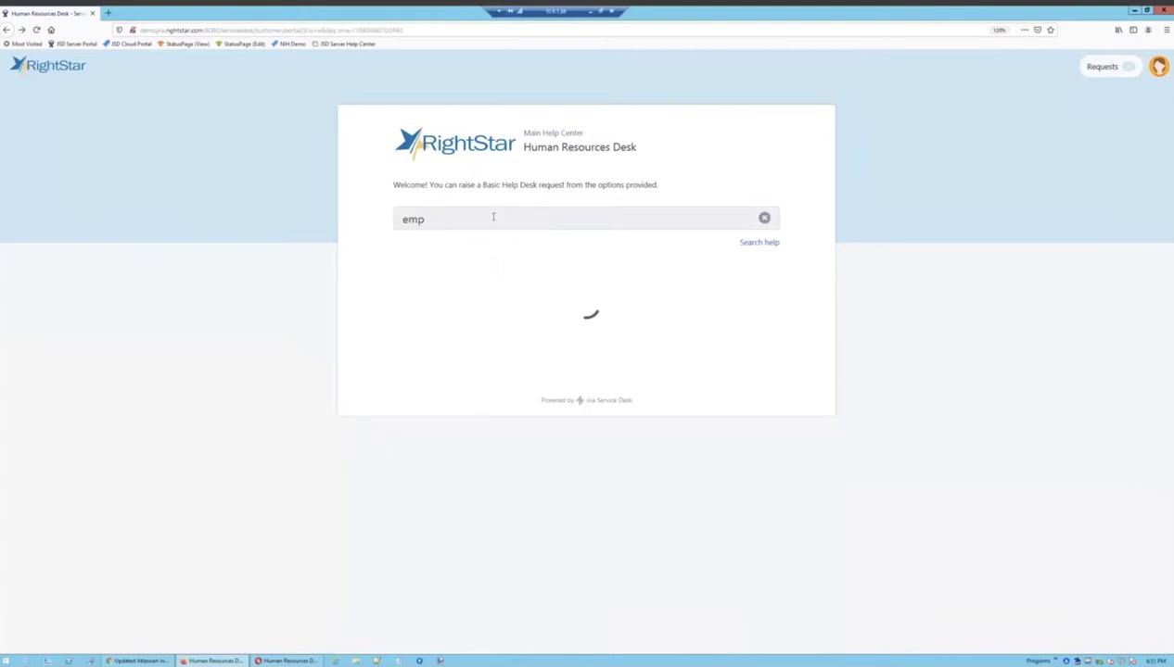
text(loyee)
click(476, 280)
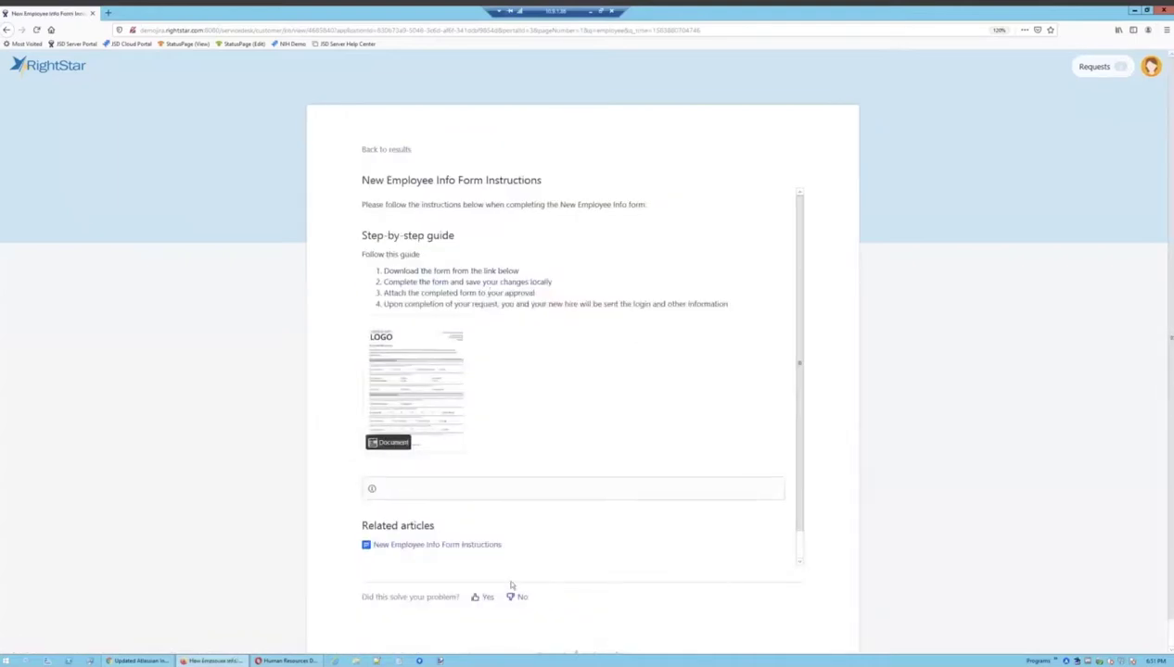
click(389, 151)
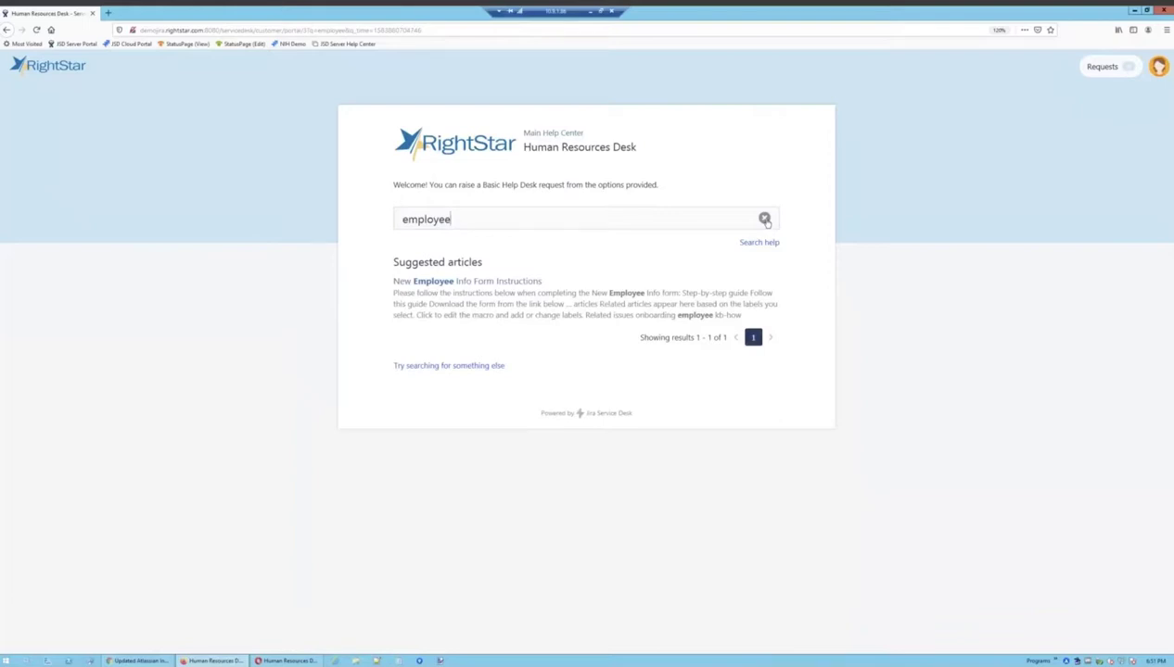
click(764, 219)
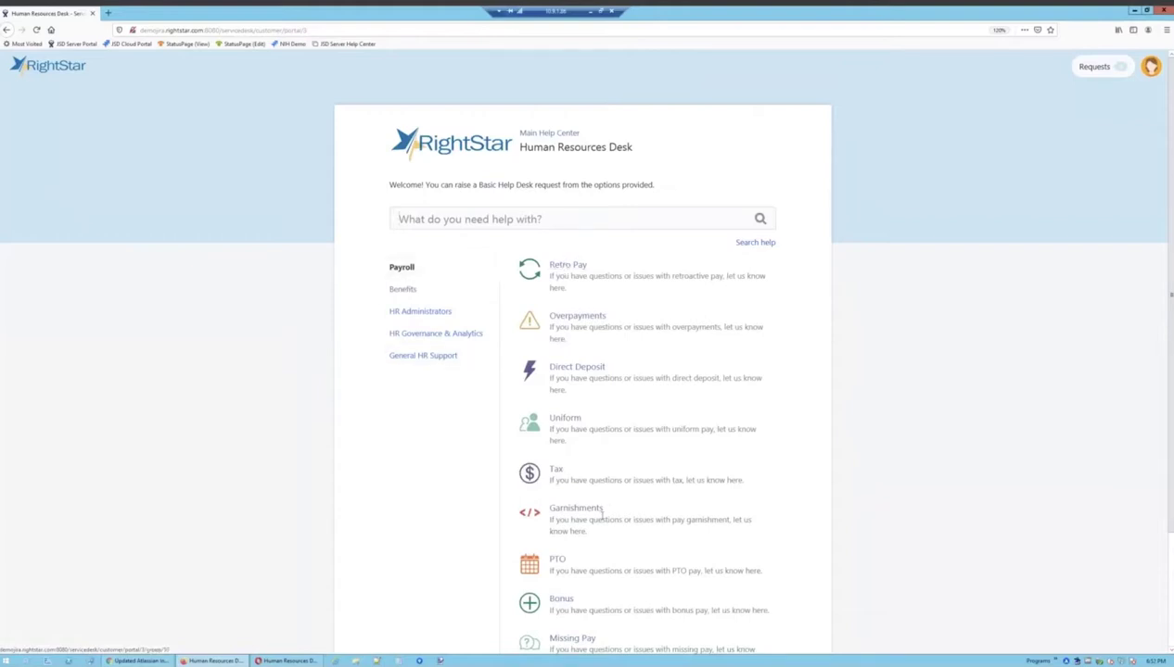
Step: Look through the request types under Benefits, HR Administrators, HR Governance & Analytics and General HR Support
click(399, 292)
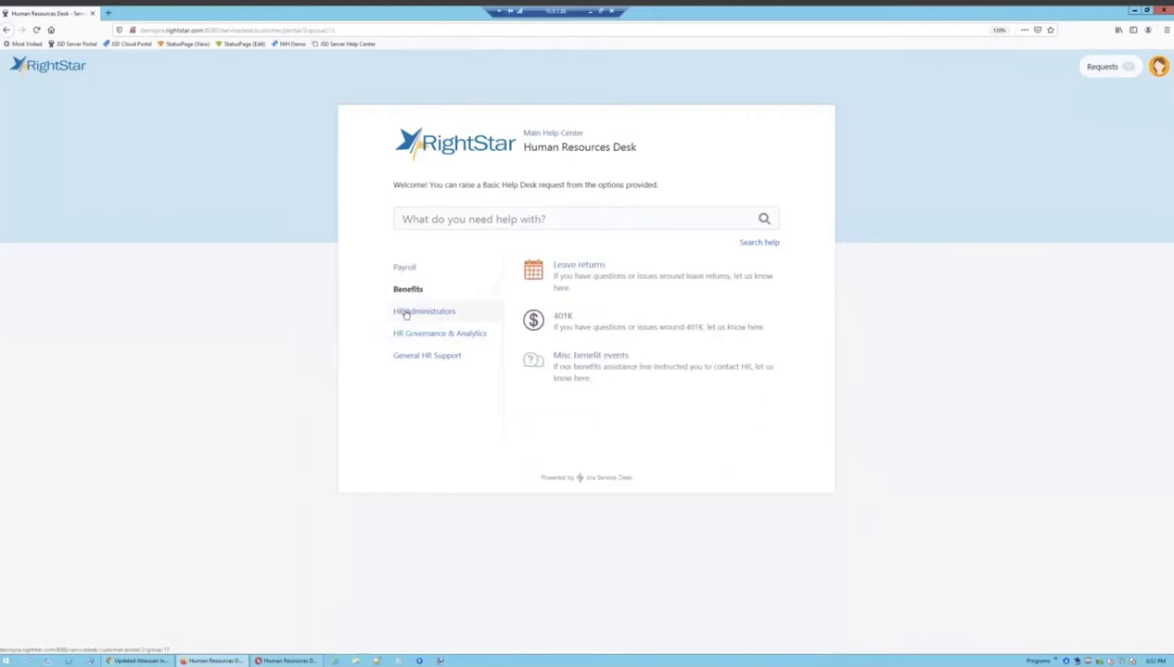
click(400, 310)
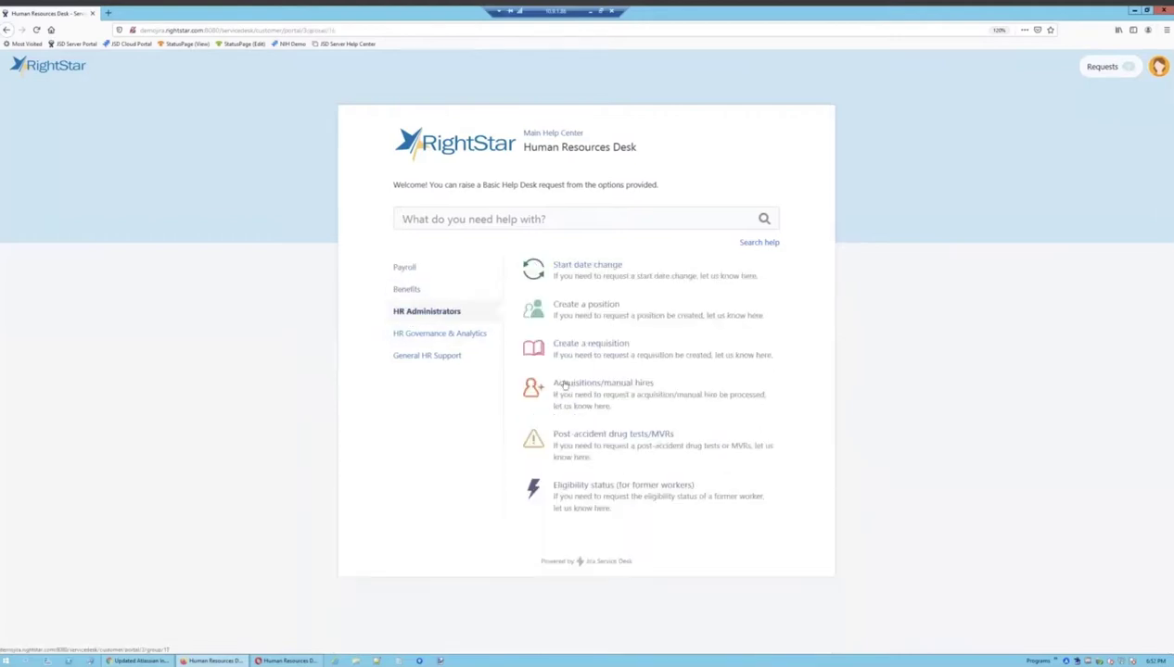
click(418, 336)
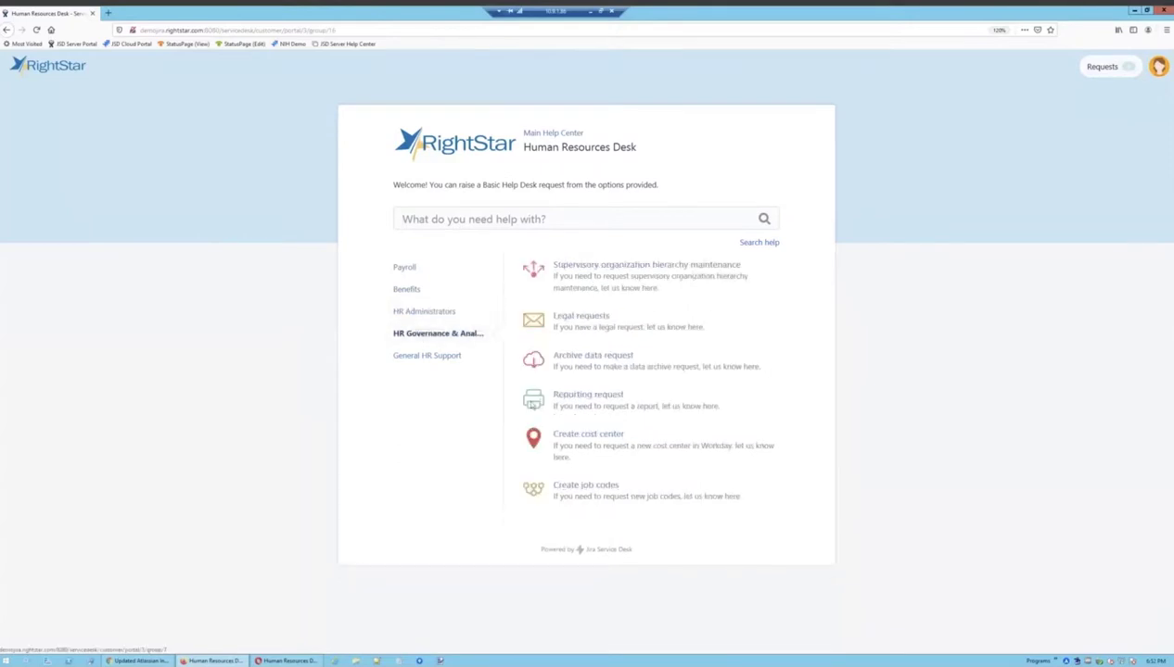
click(424, 360)
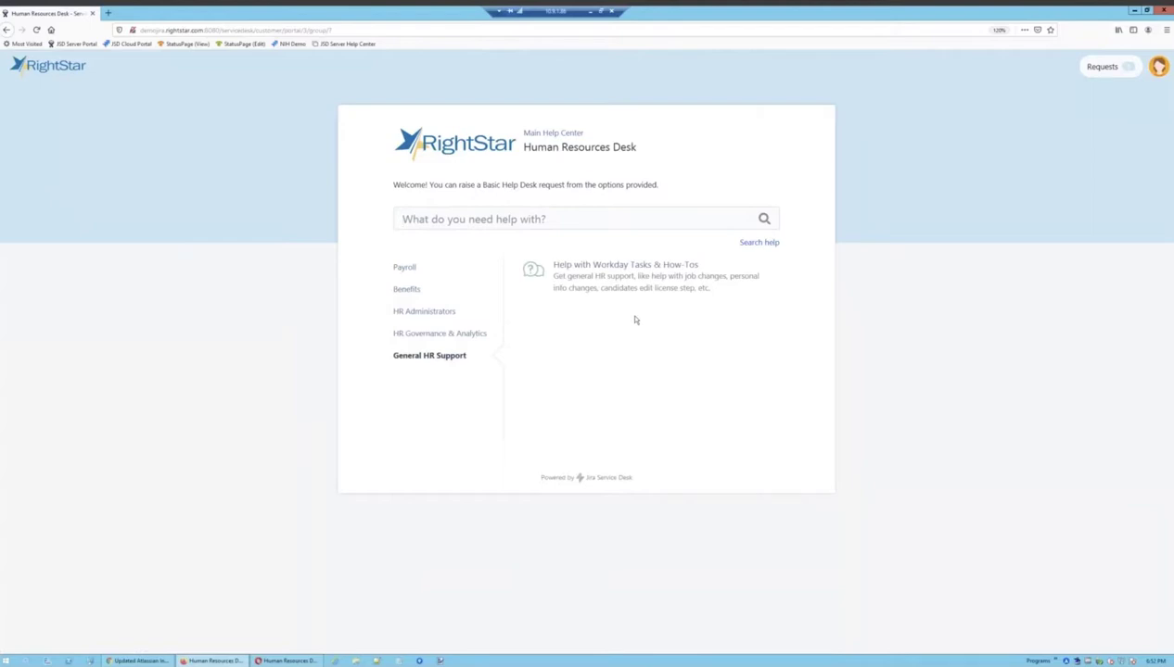
Step: Create a 401K request under Benefits with the question "I have a 401K question", dismissing the suggested articles
click(410, 288)
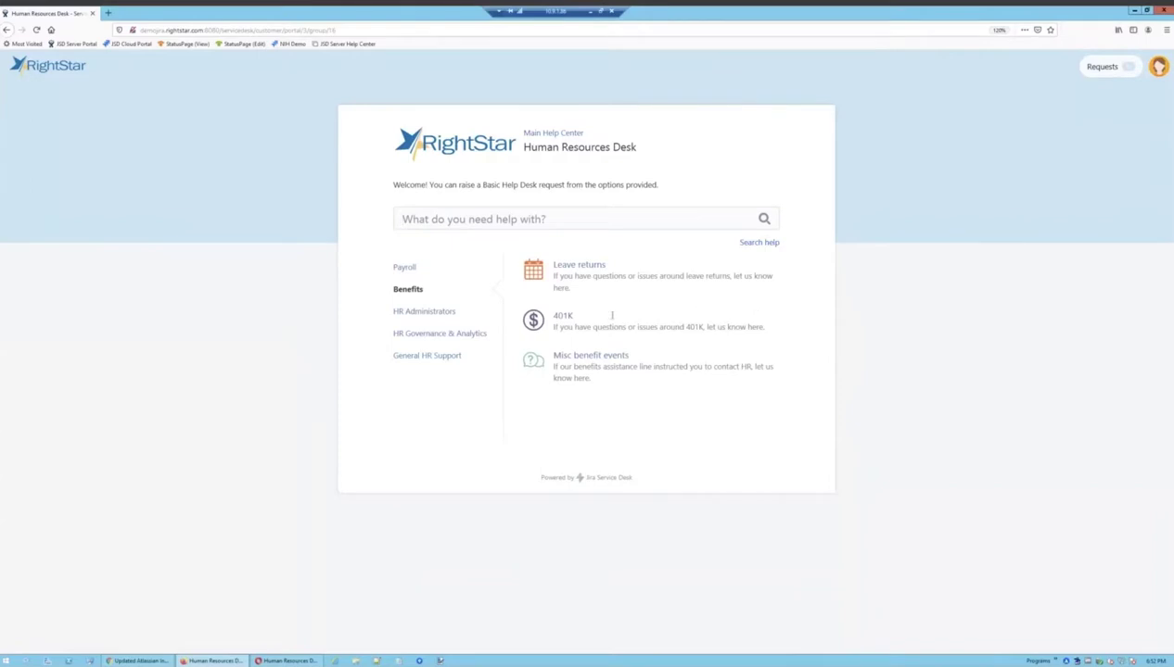
click(564, 319)
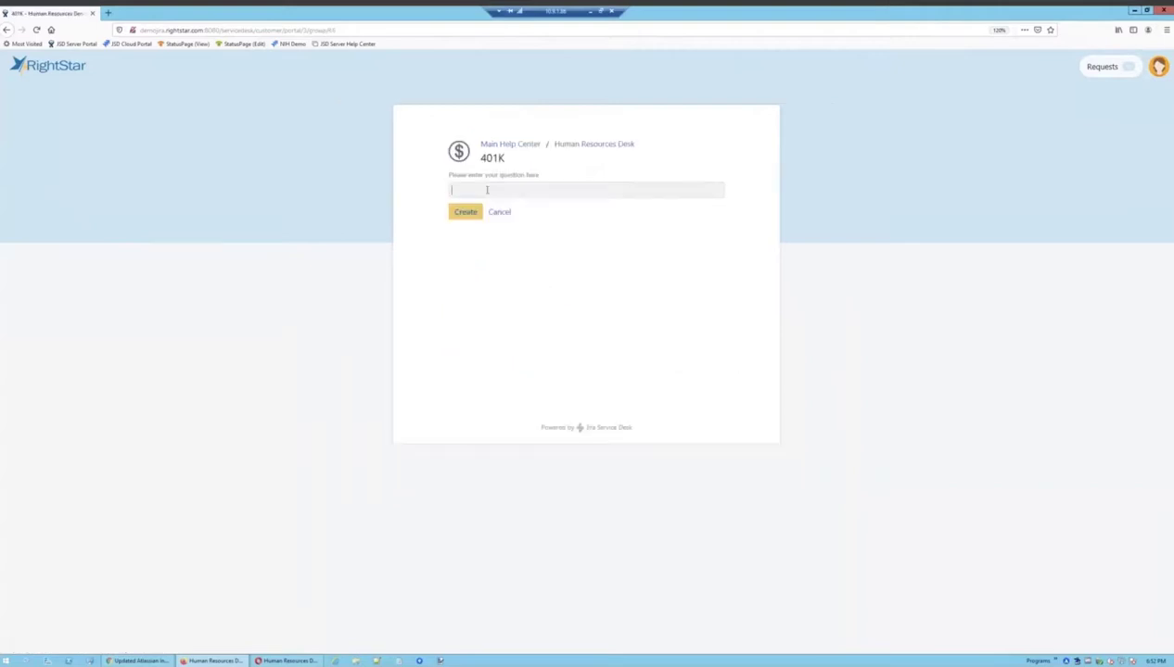
text(I)
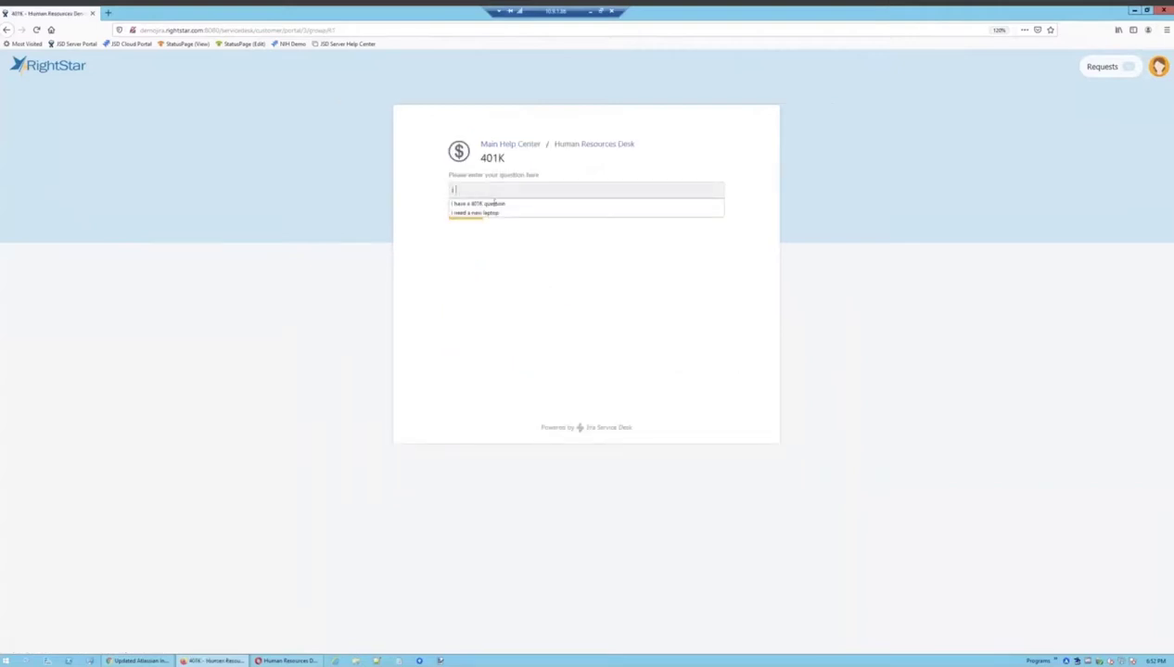
click(494, 203)
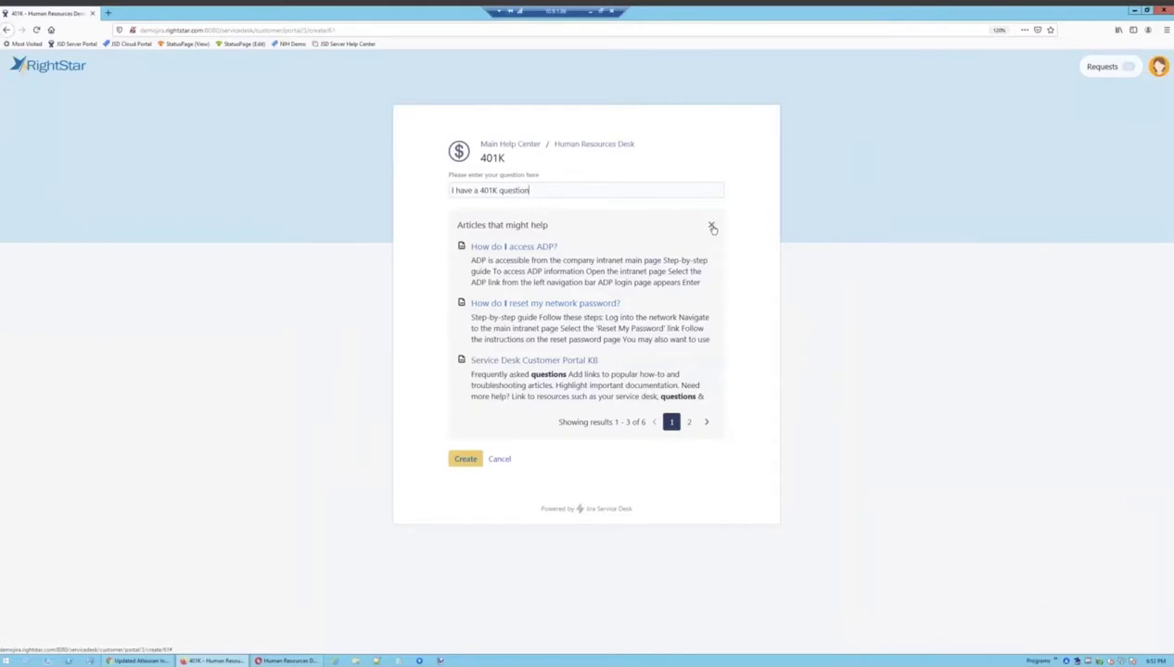
click(712, 227)
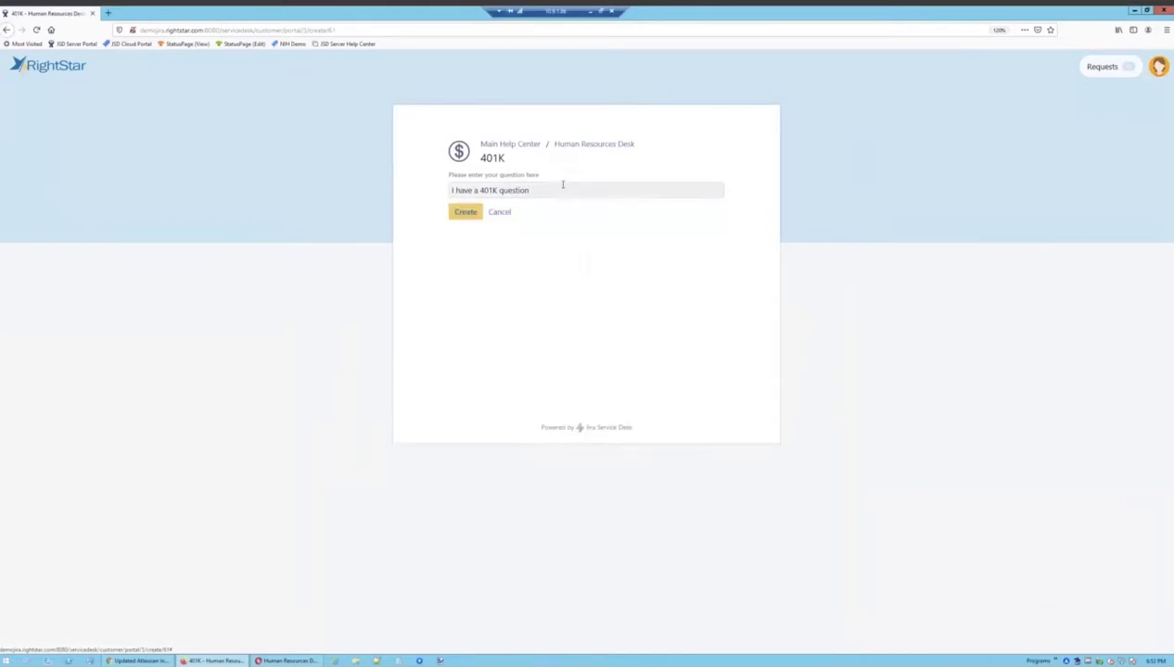
click(468, 213)
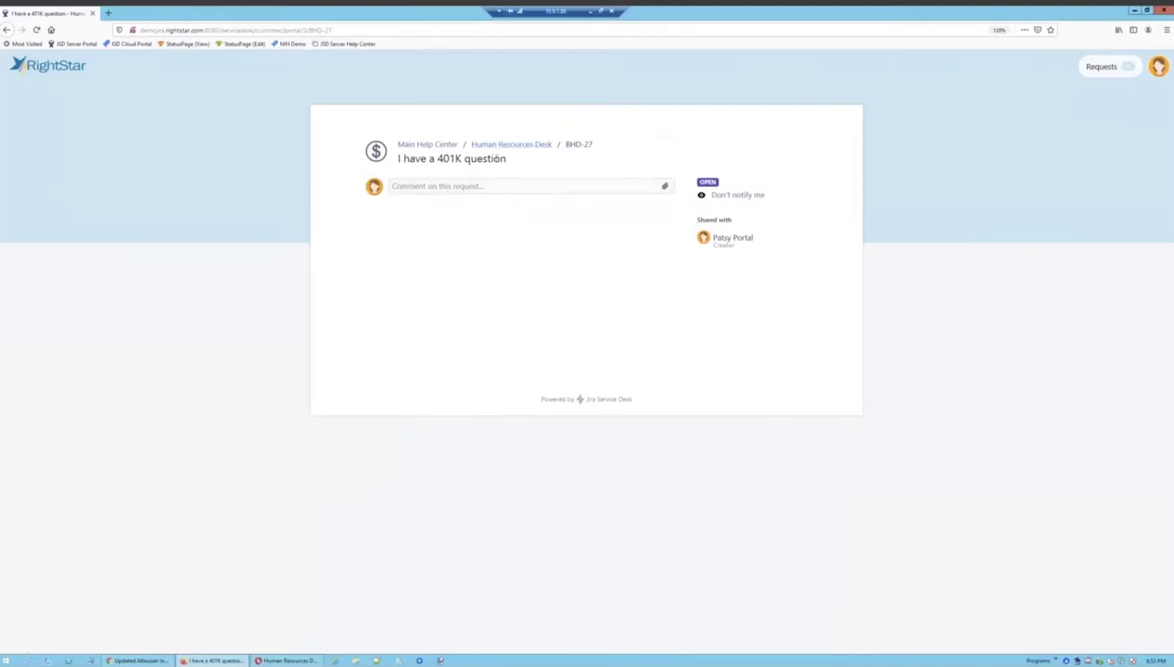
Step: Create a cost center request under HR Governance & Analytics with summary "New Cost Center: 032" and description "cuz"
click(532, 145)
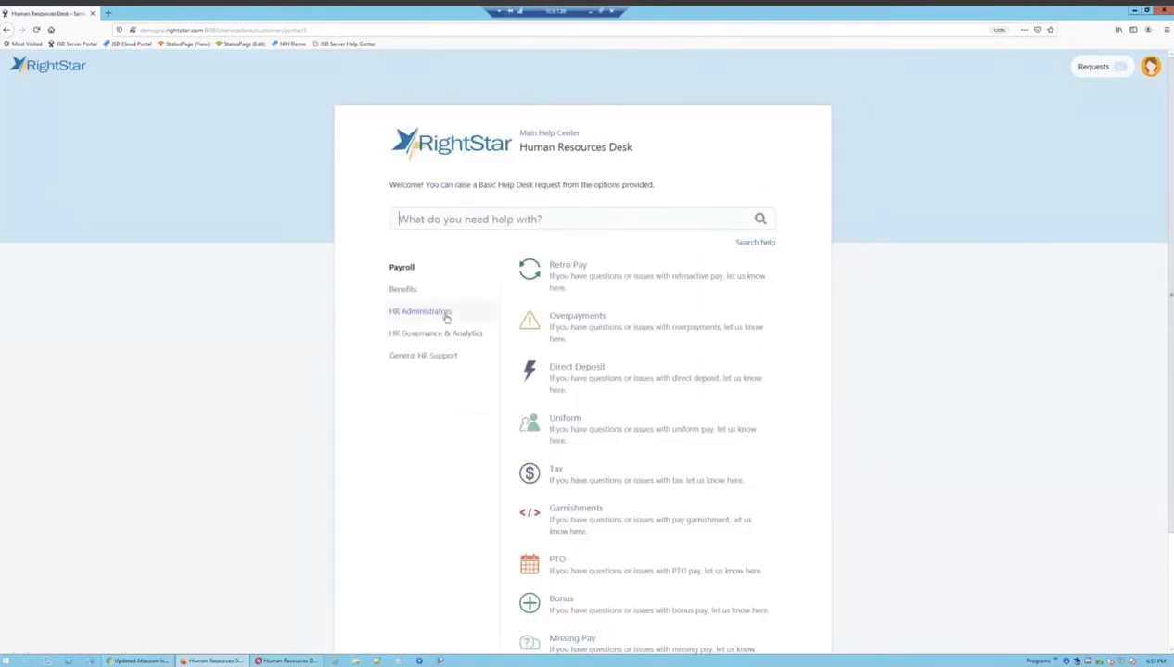
click(422, 334)
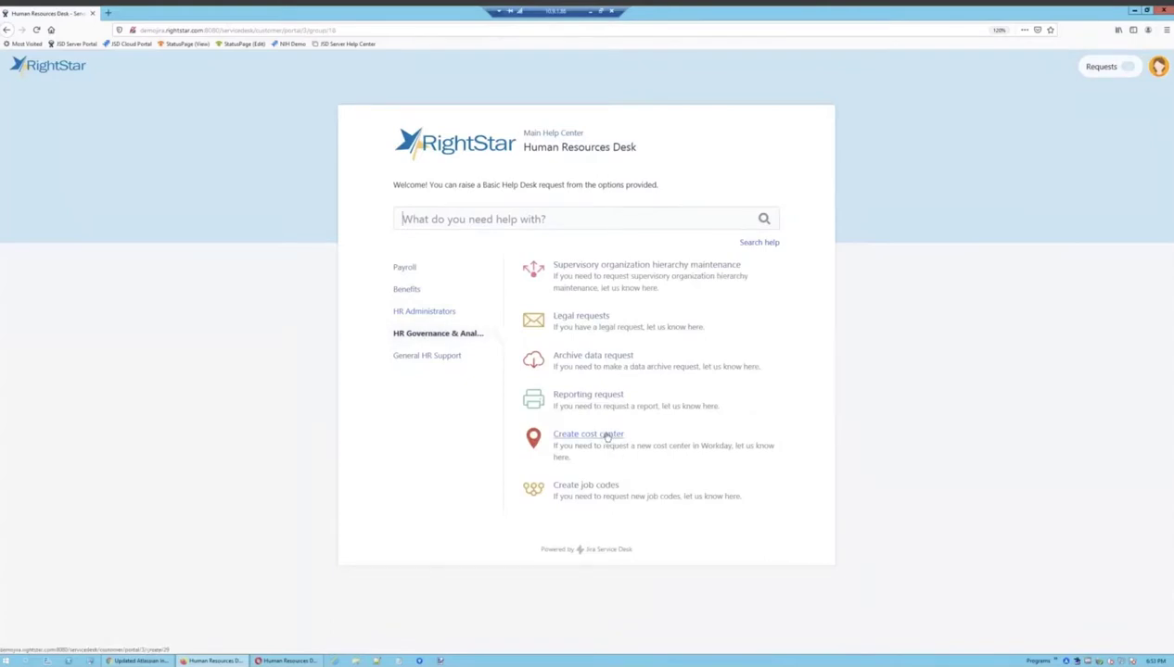
click(607, 436)
text(New)
click(500, 225)
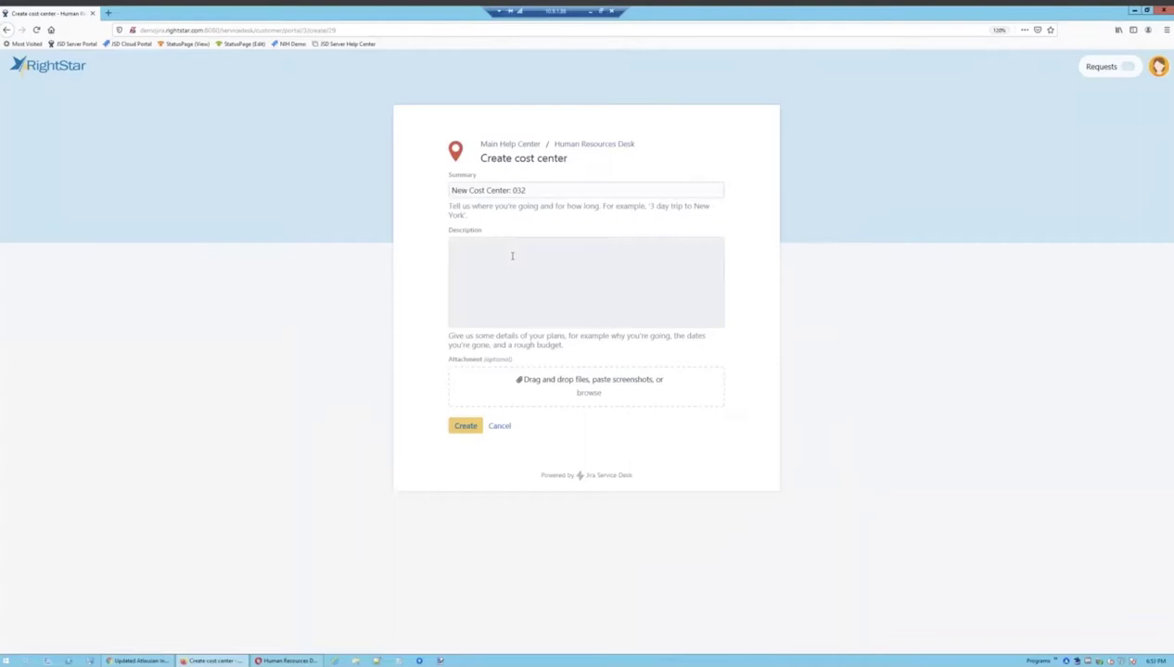
click(511, 256)
text(cuz)
click(466, 426)
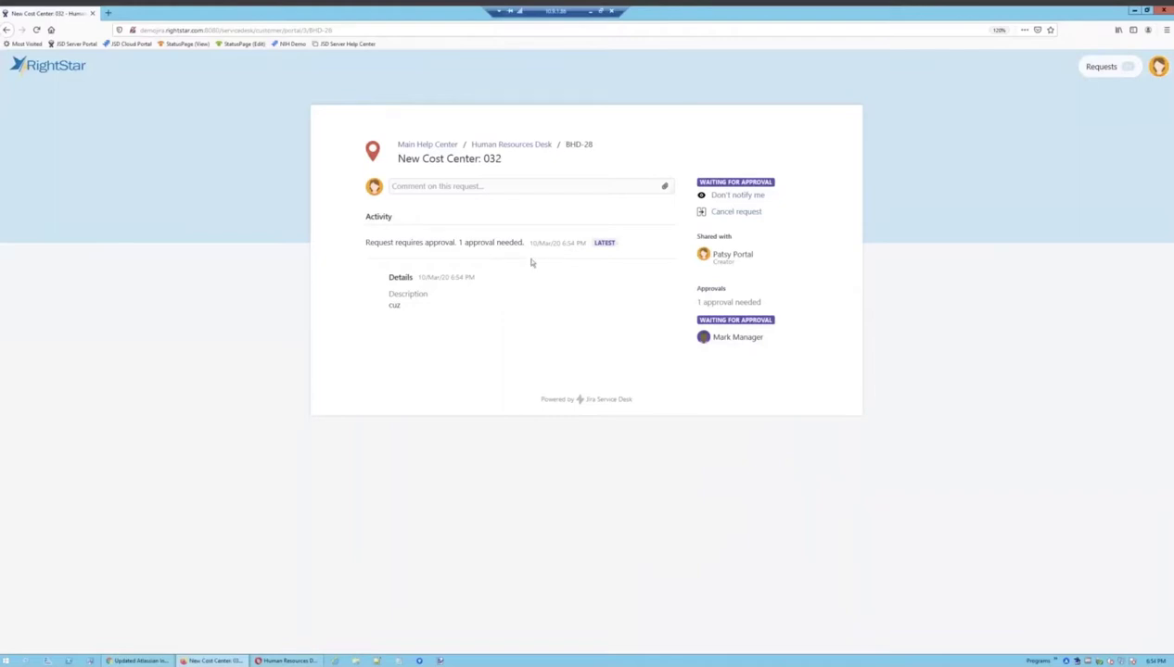
Step: Check the new cost center request's approval requirement and assigned approver, and return to the Human Resources Desk
drag(366, 242, 535, 252)
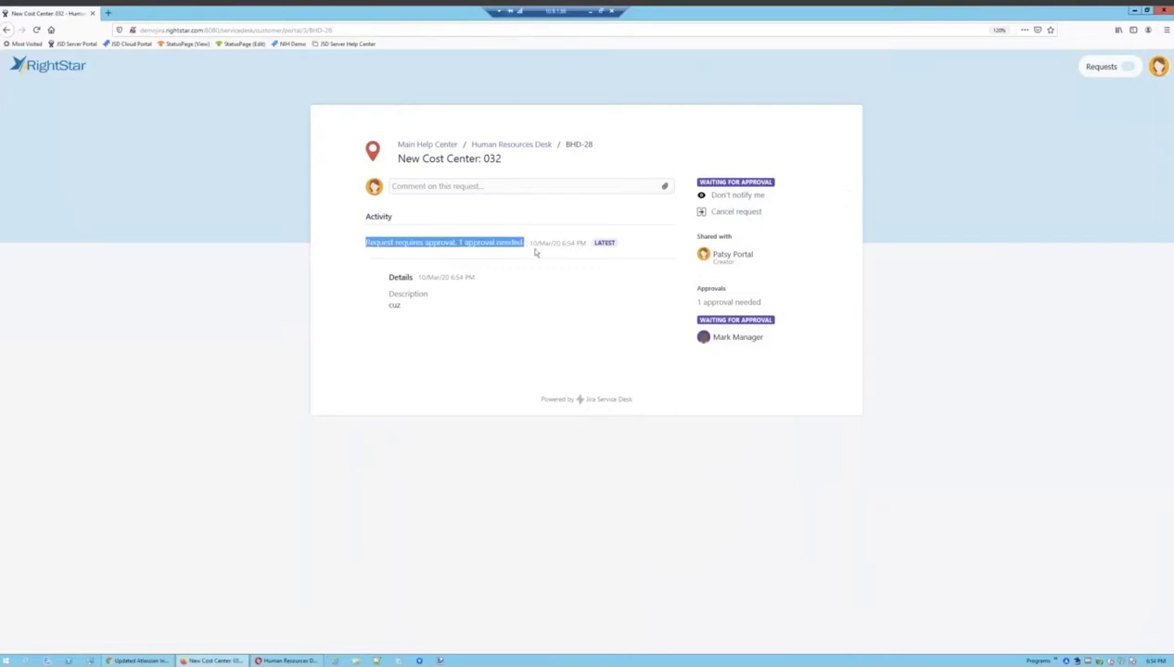
click(792, 334)
drag(791, 336, 710, 338)
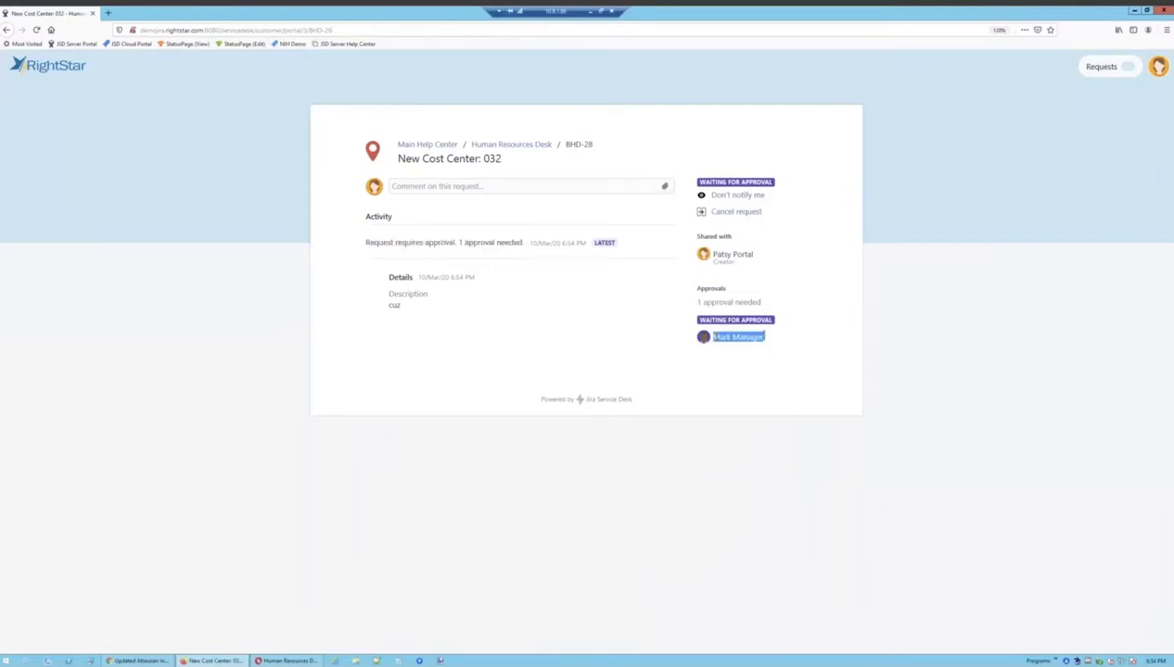
click(543, 145)
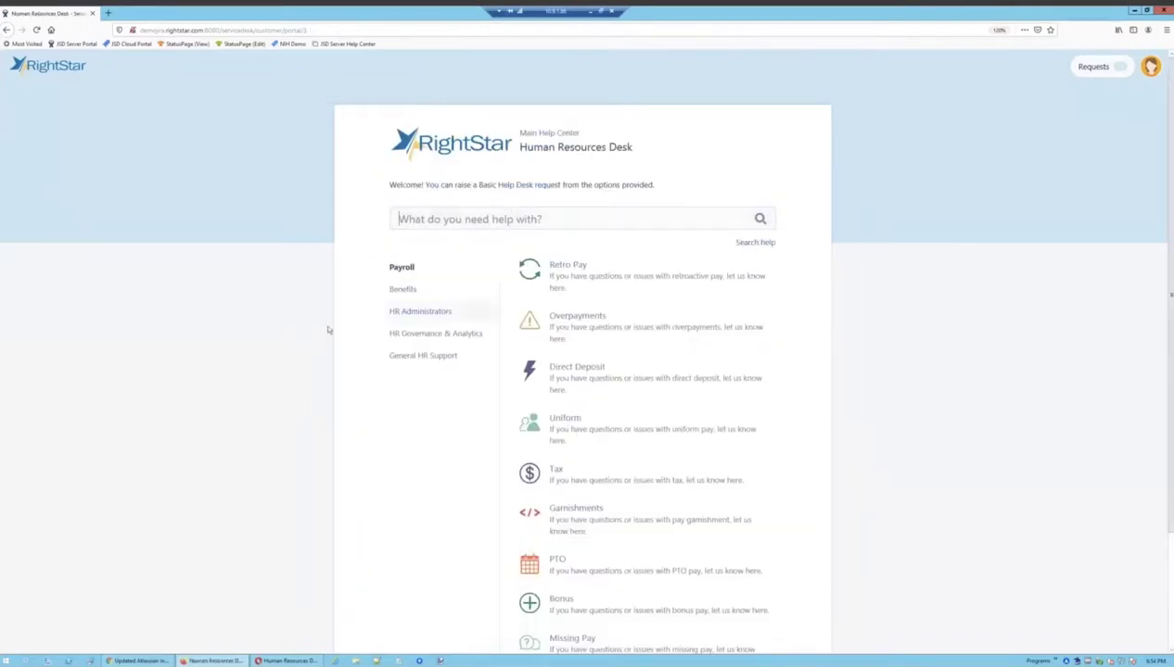
Step: List my own requests and examine the creator and request type filter options
click(1091, 68)
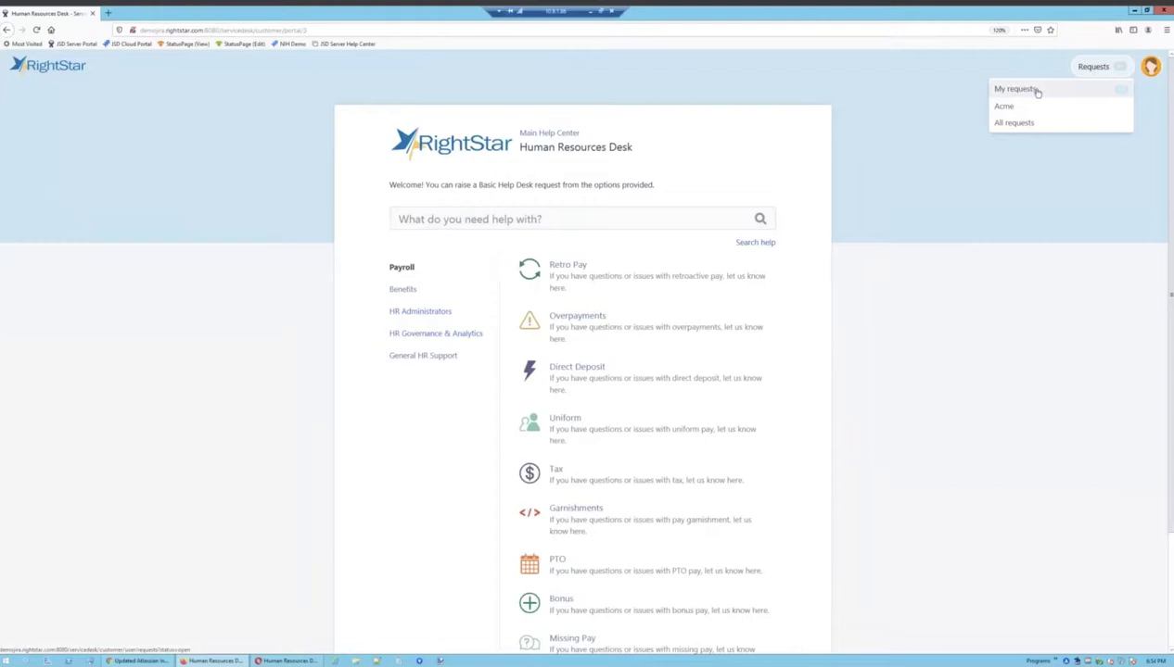
click(1037, 90)
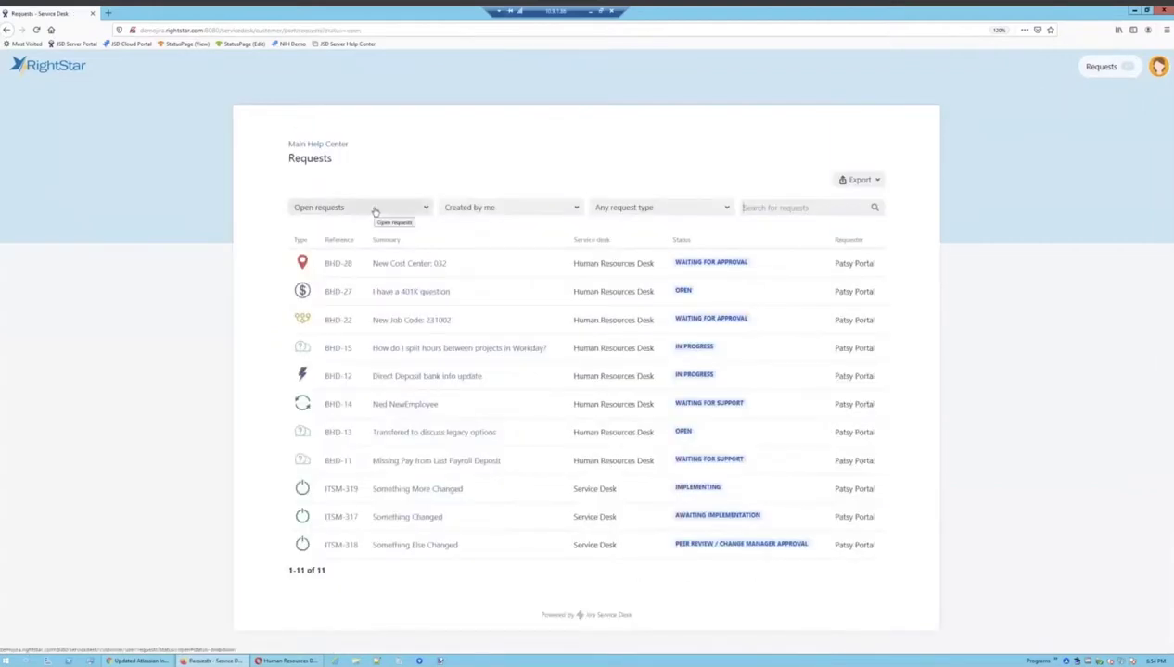
click(497, 210)
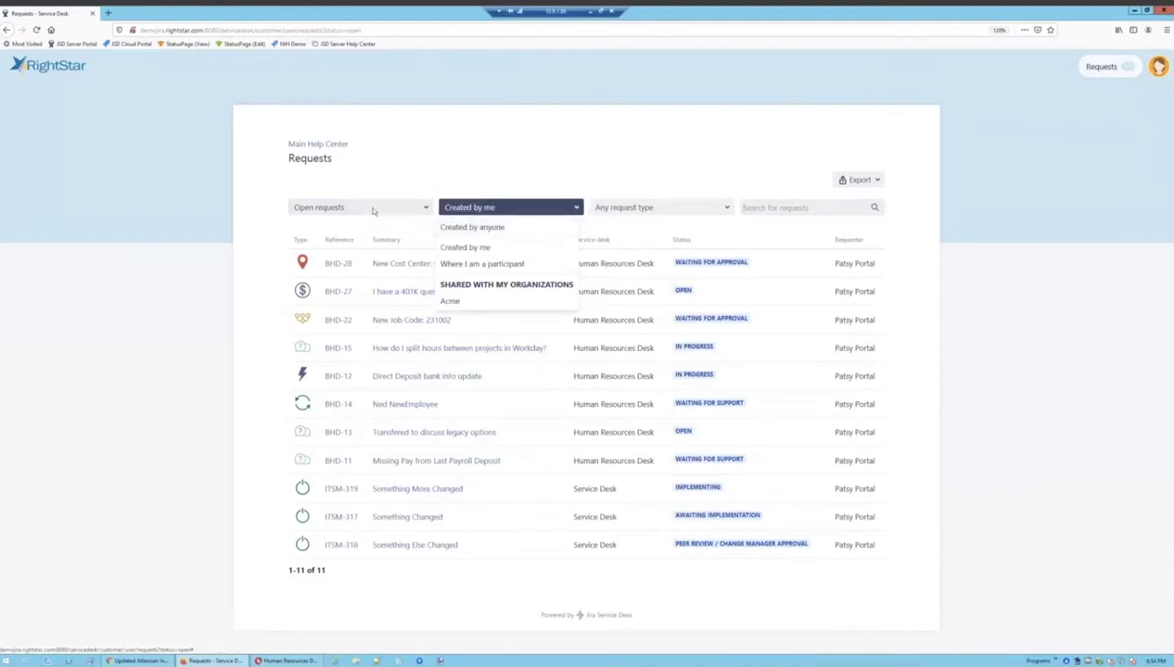
click(646, 209)
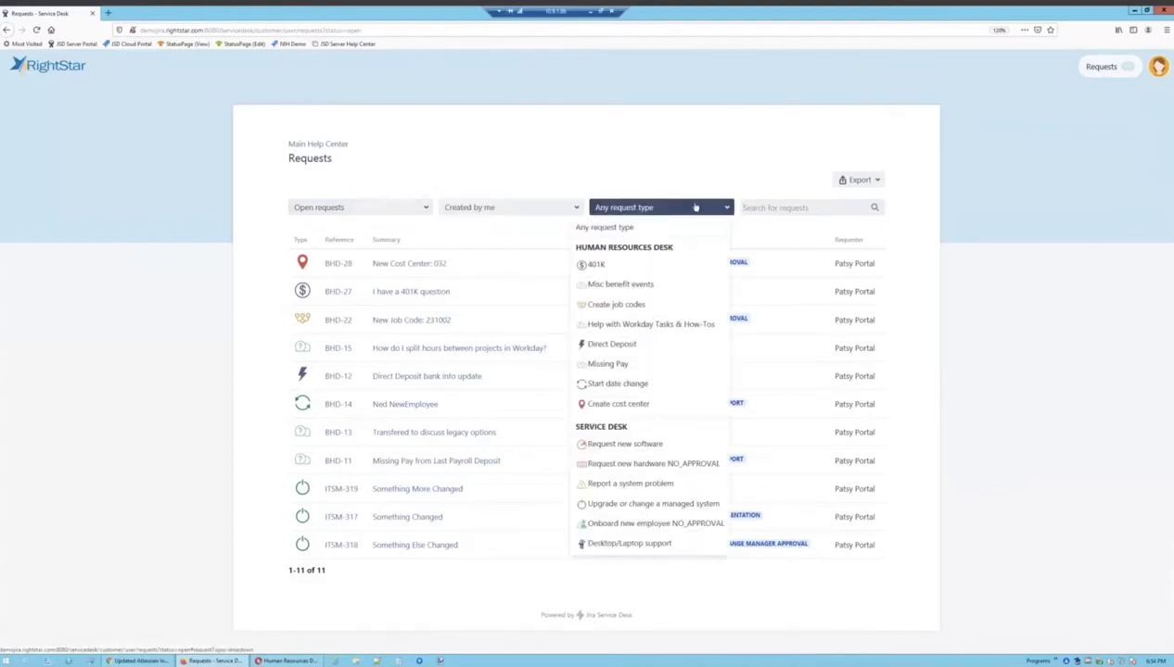
click(753, 168)
Step: Search the requests for "401k" and open the "I have a 401K question" request
click(764, 207)
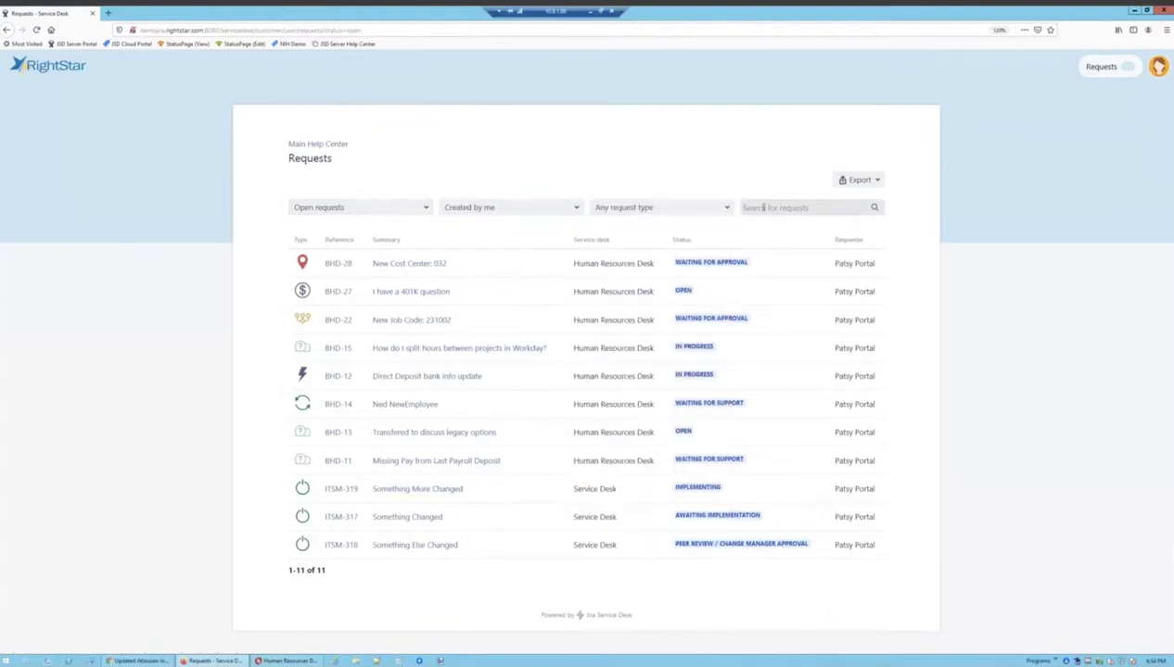
text(401k)
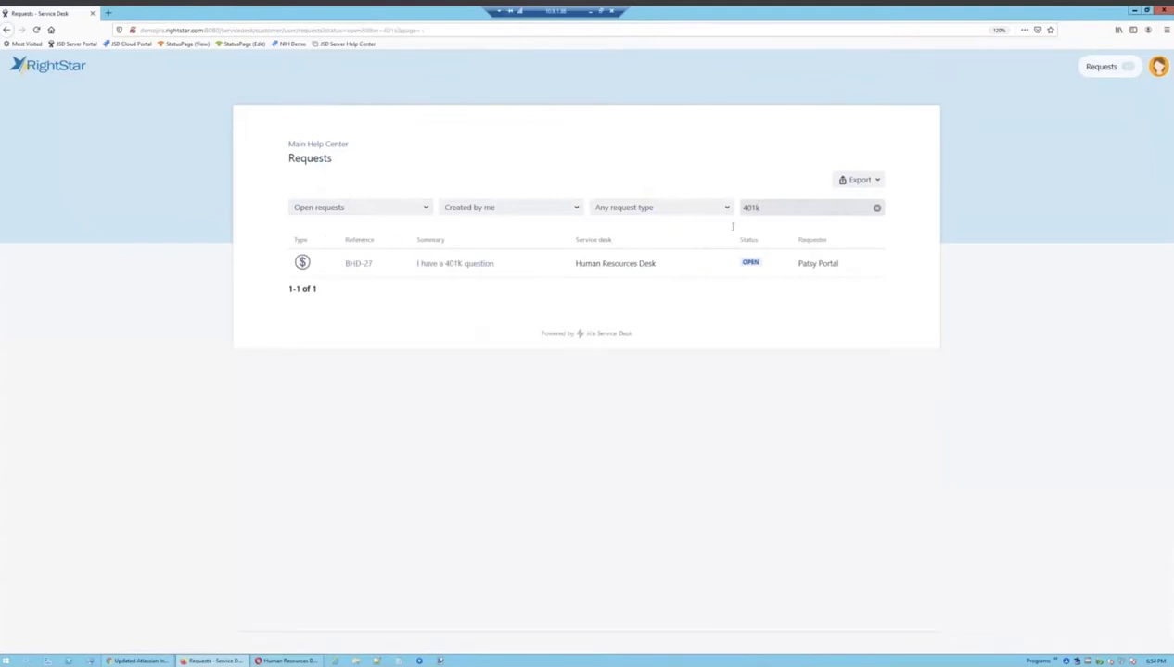
click(455, 266)
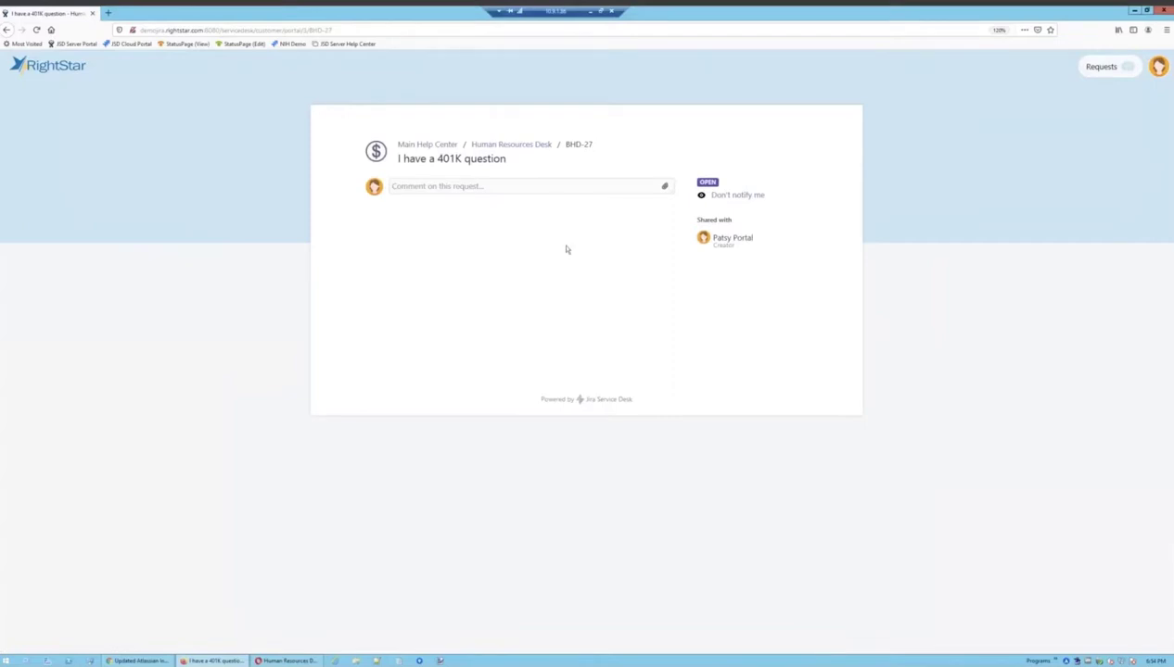
Step: Add the comment "I need this quick" to the 401K request and return to the Human Resources Desk
click(512, 187)
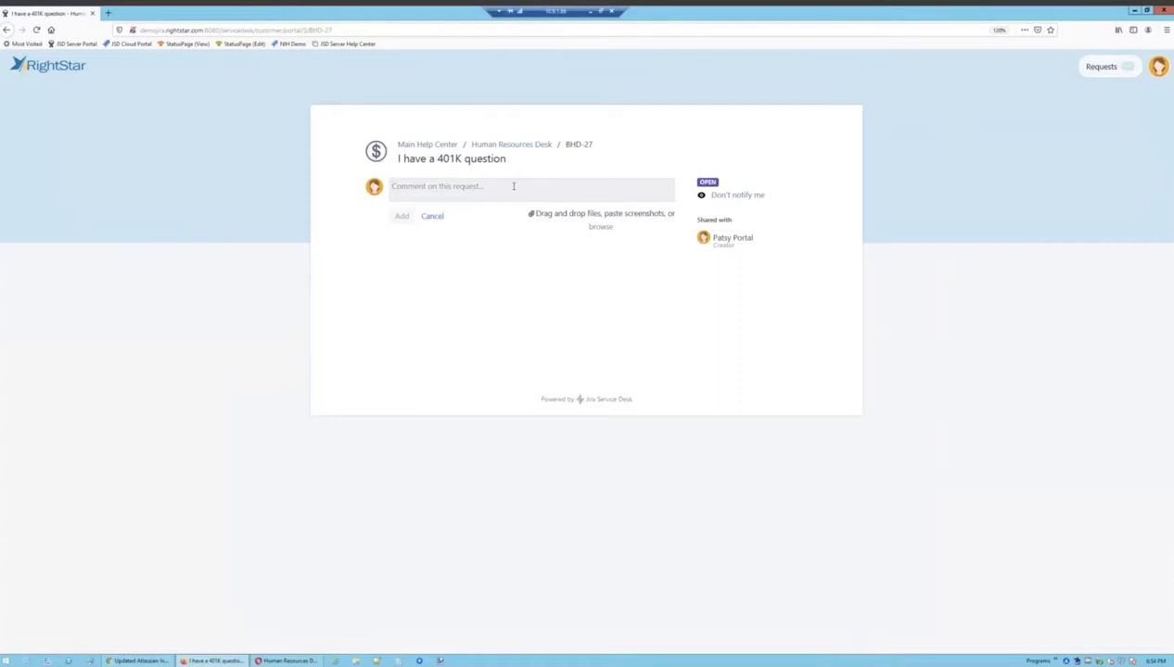
text(I need this quick)
click(401, 218)
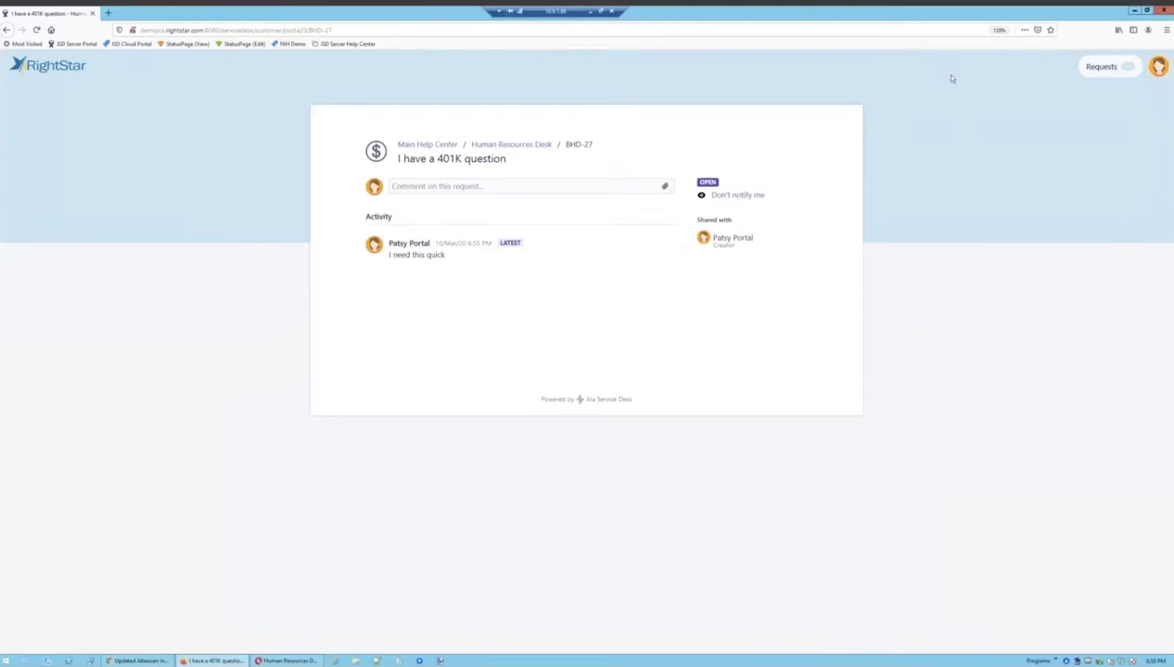
click(524, 146)
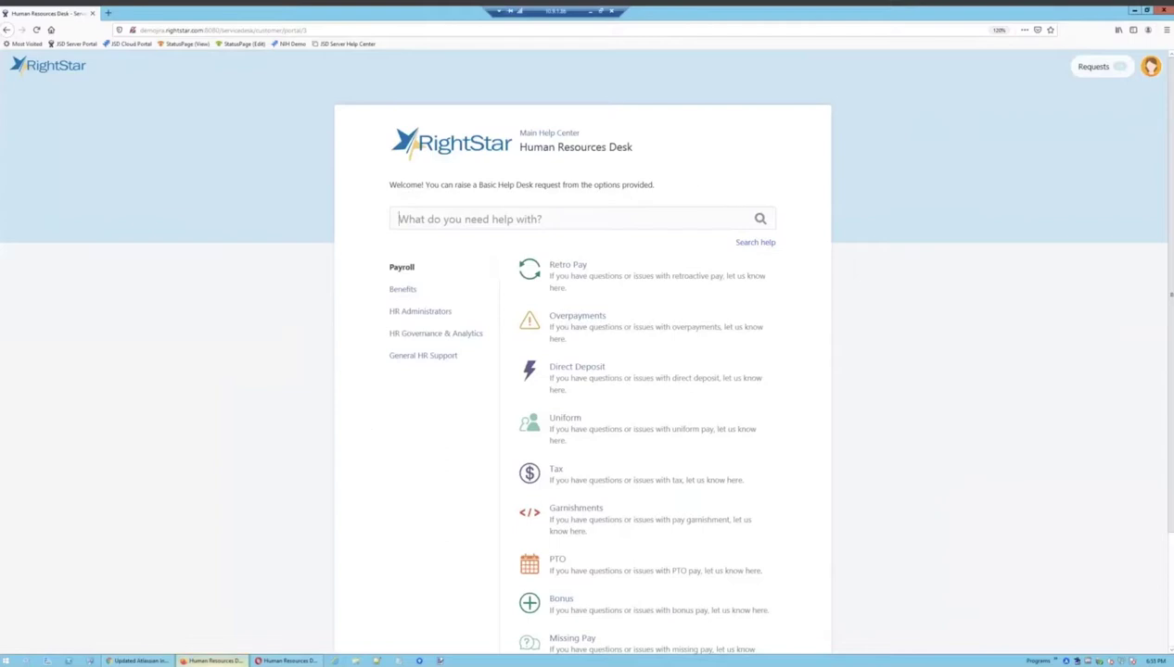
Step: Switch to the agent's browser window, show the Jira Service Desk Dashboard, and open the Human Resources (BHD) project
mouse_move(141, 664)
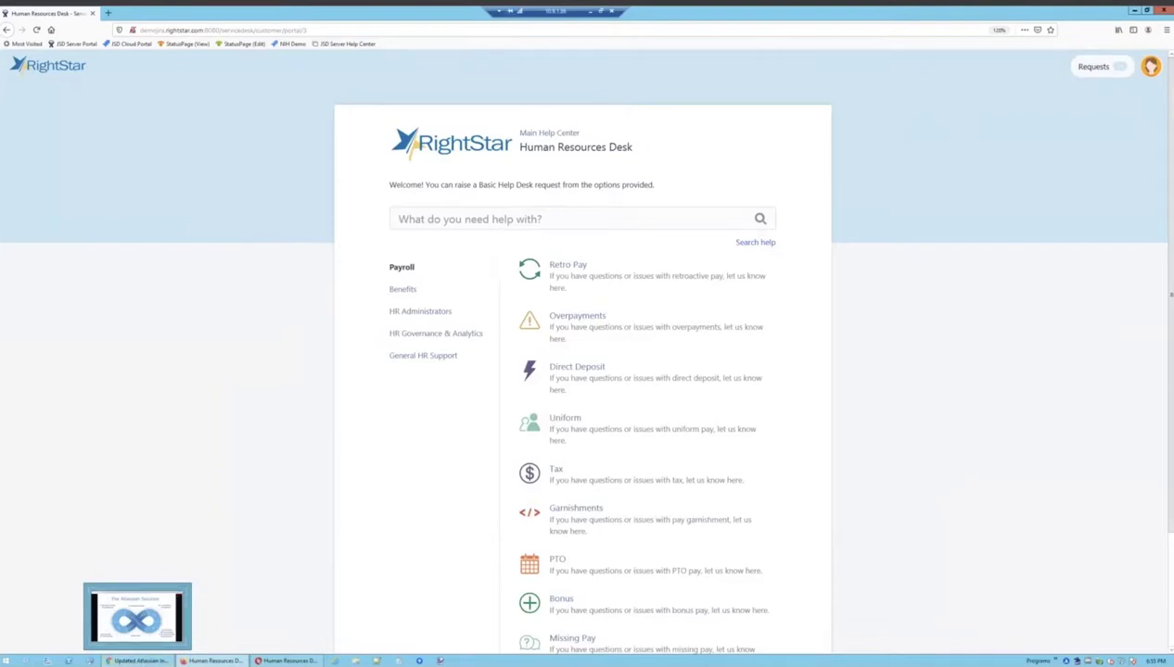
click(142, 662)
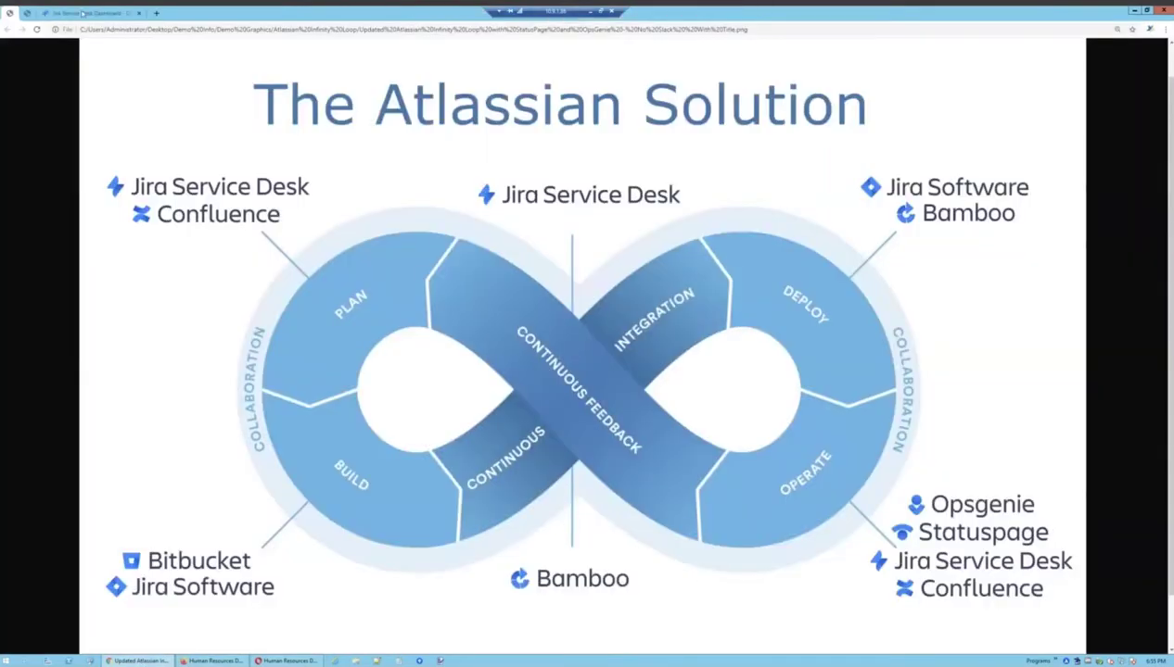
click(81, 13)
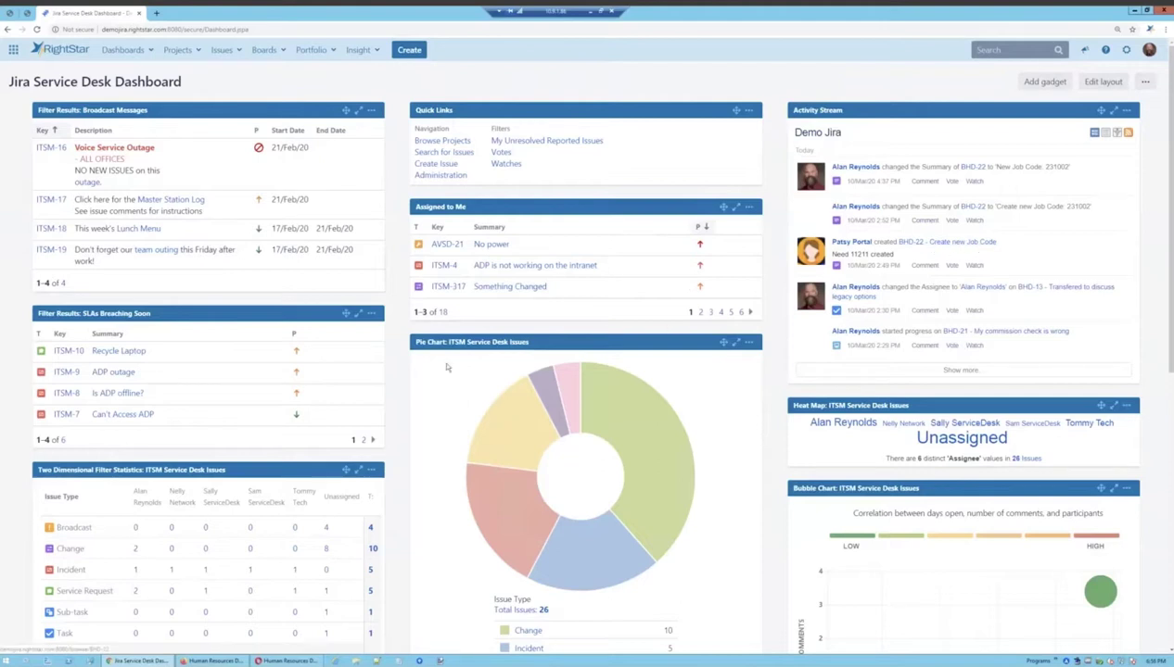
click(192, 54)
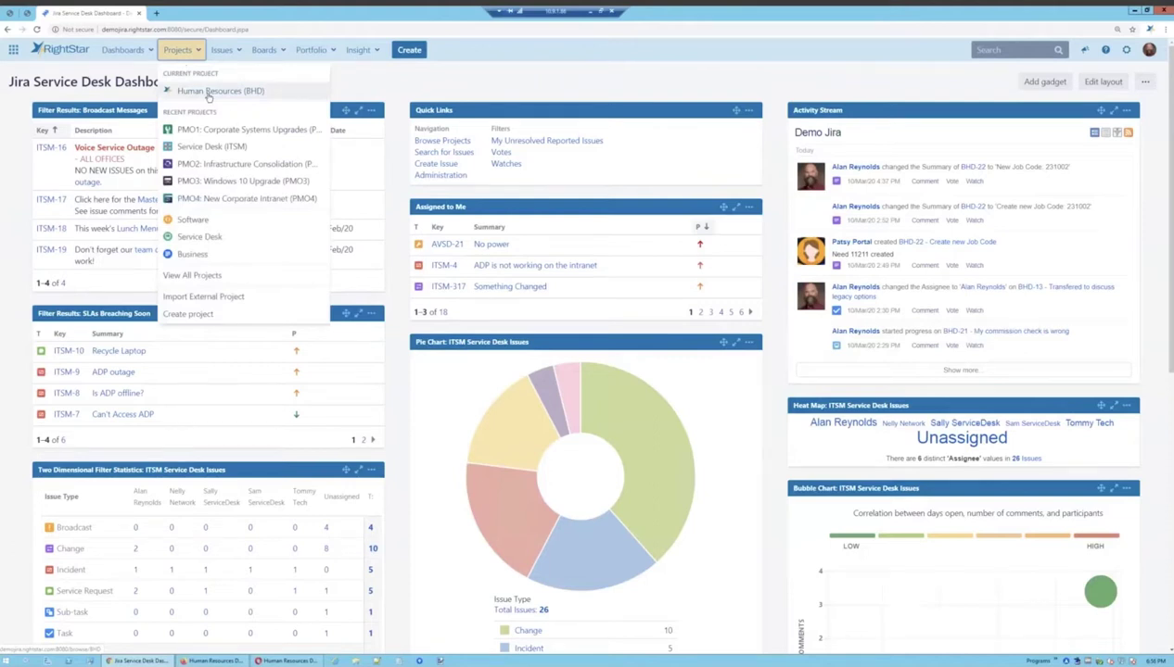
click(210, 93)
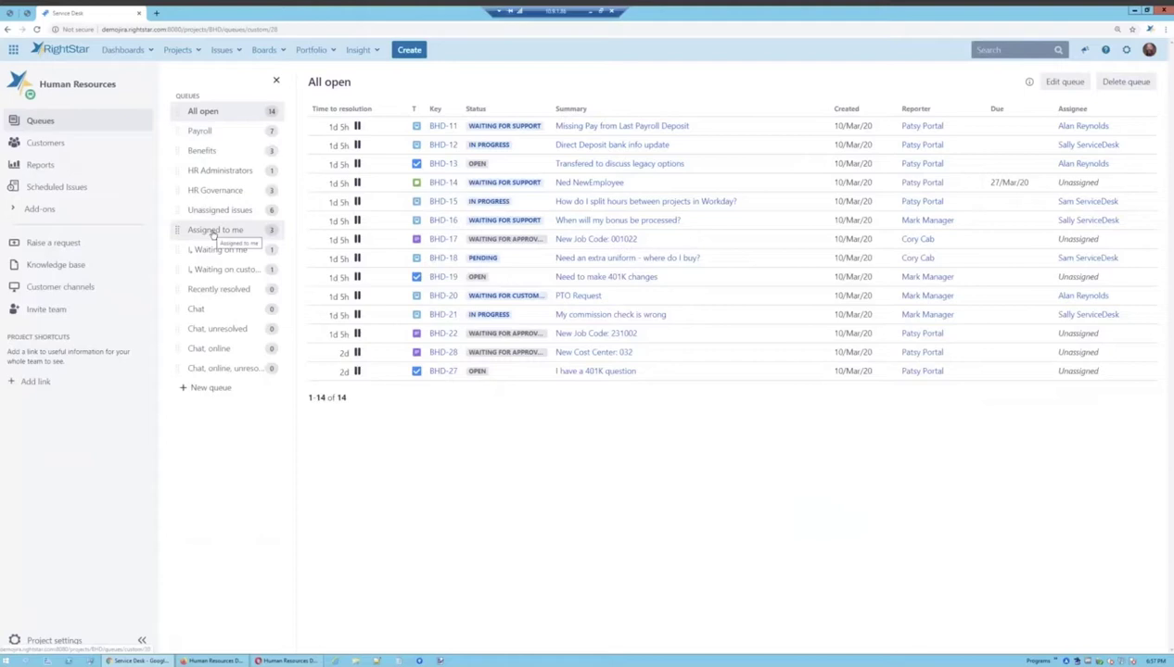
Step: Review the Payroll, Benefits and Assigned to me queues, and return to the All open queue
click(212, 131)
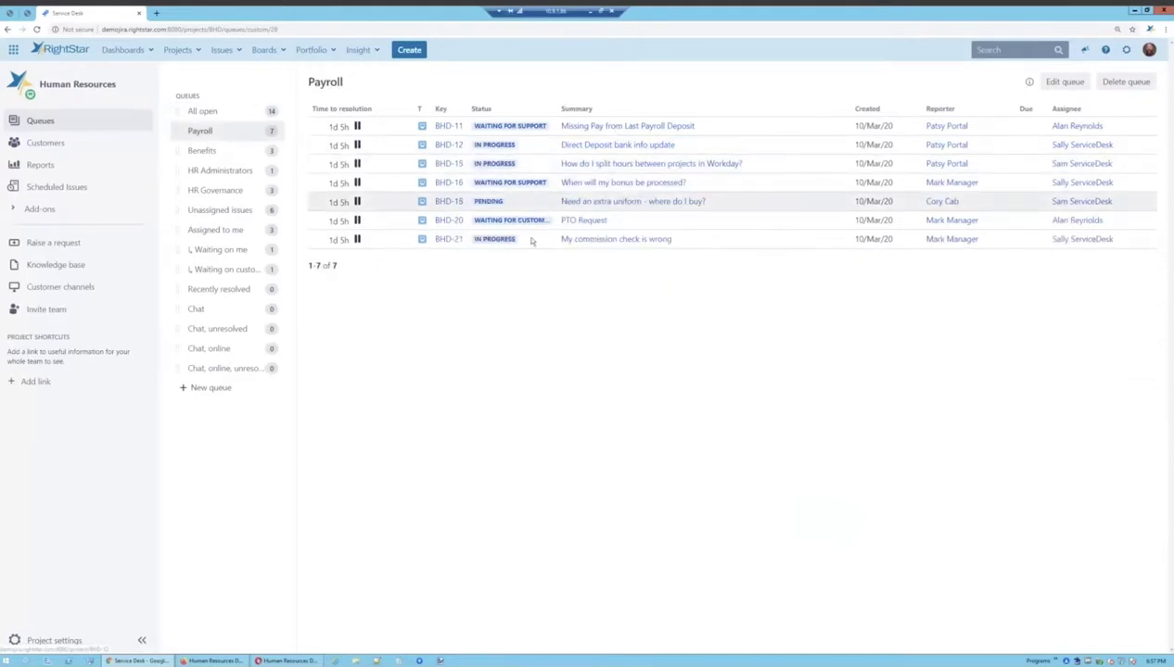
click(202, 150)
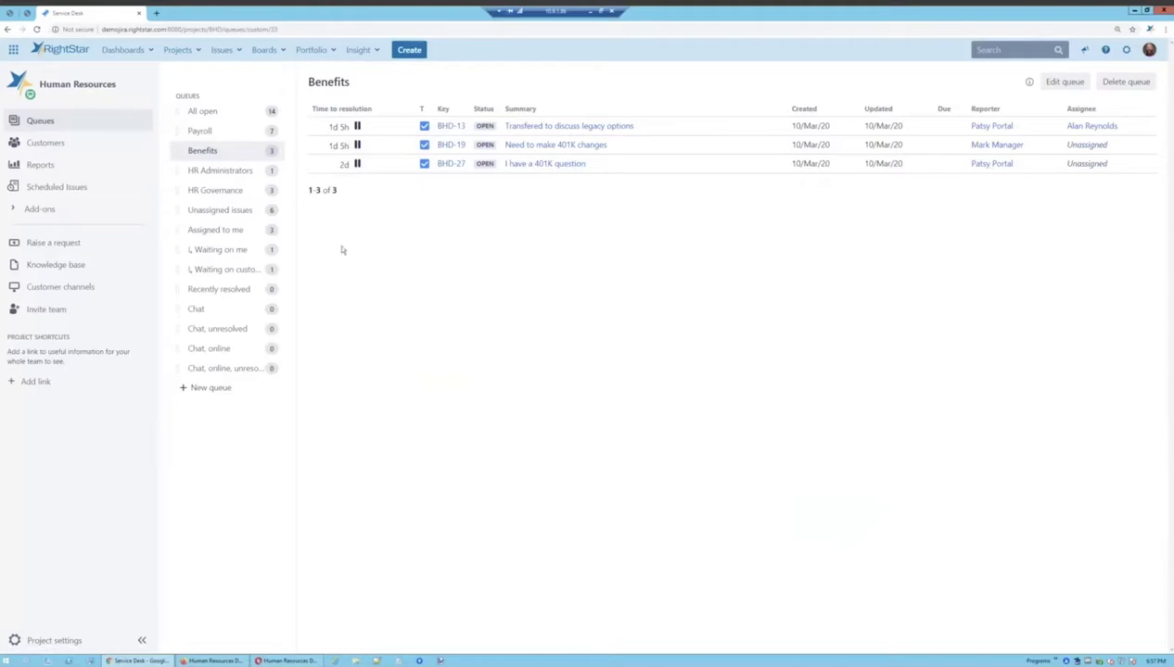
click(205, 231)
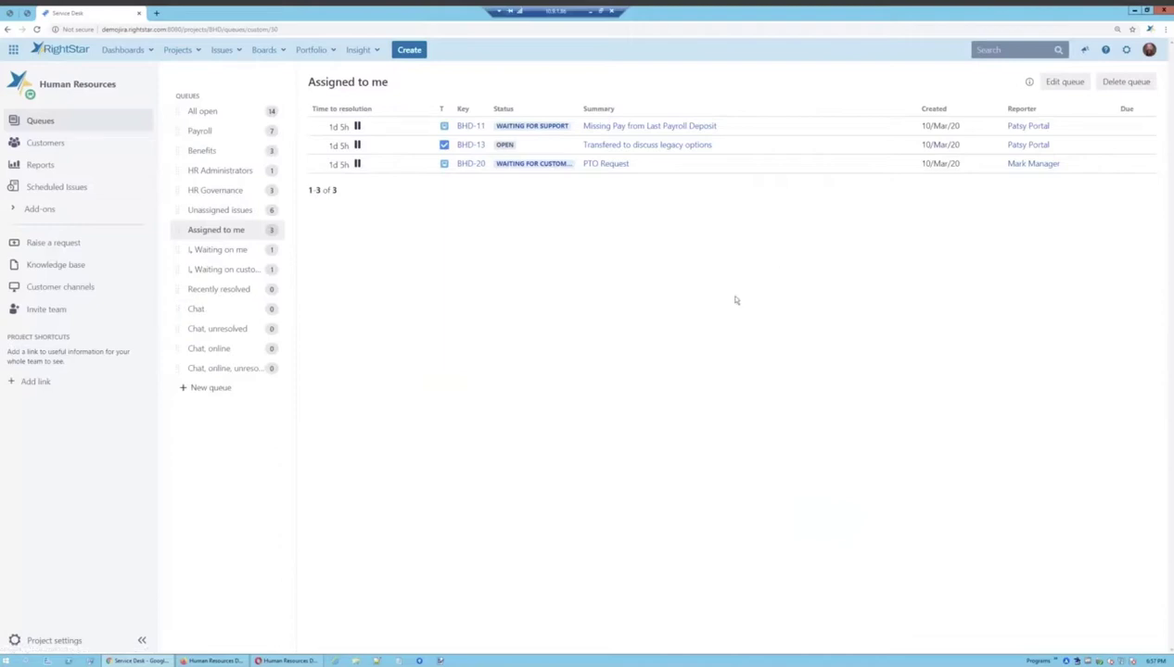
click(206, 112)
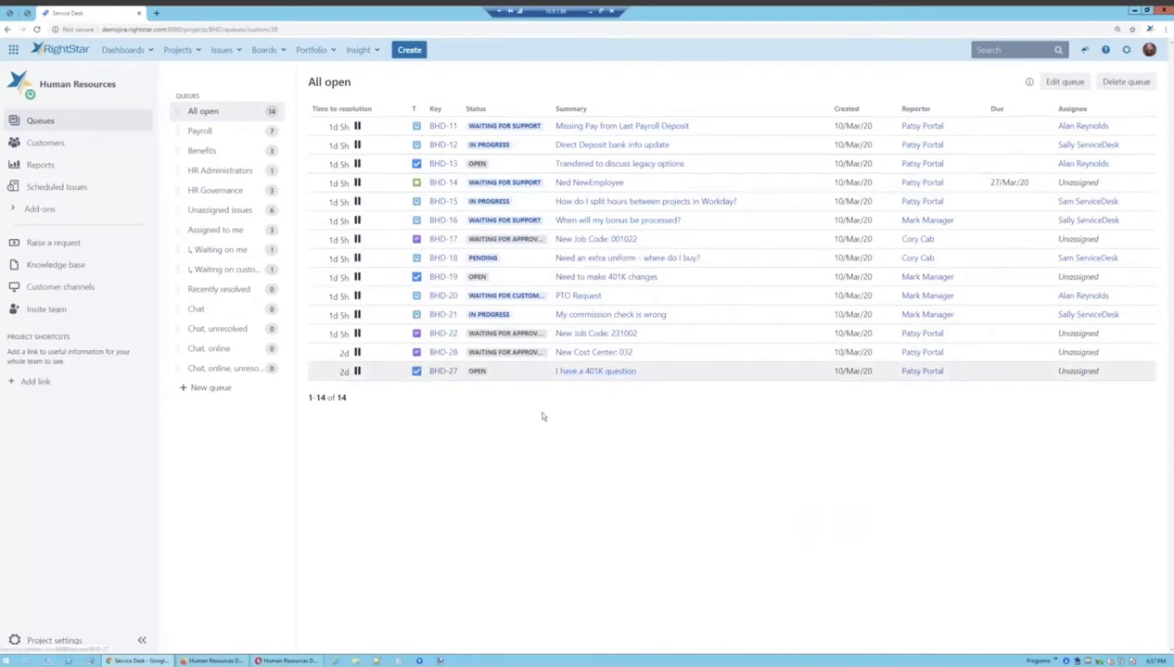
Step: Open the "I have a 401K question" issue and check its request type and issue type
click(595, 371)
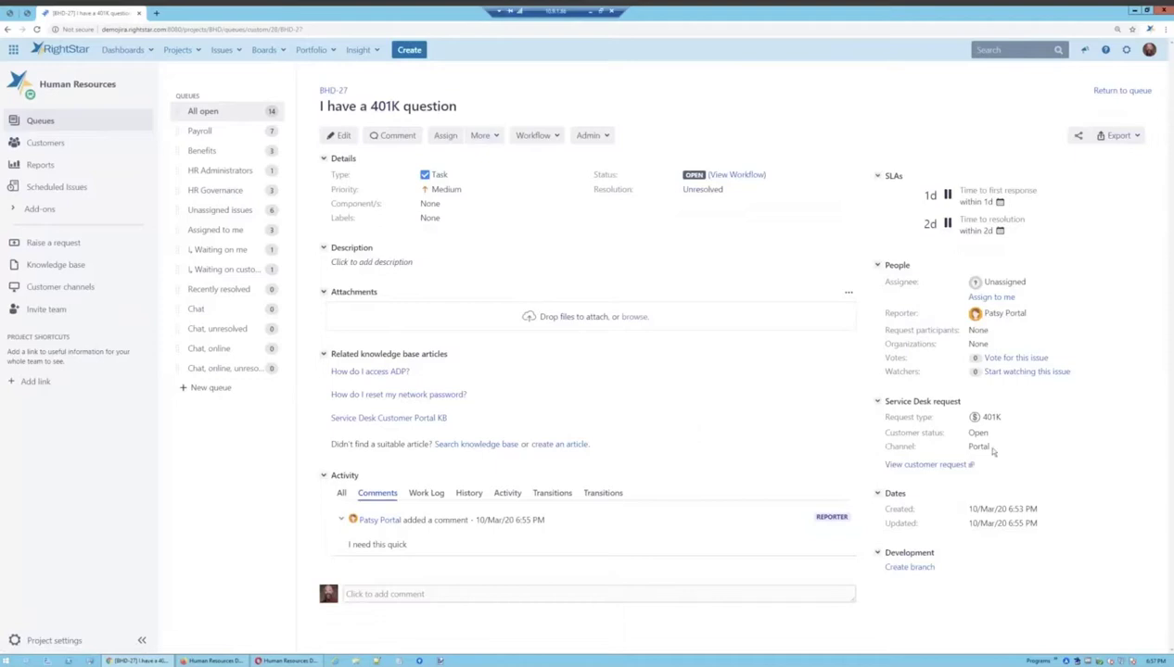
double_click(988, 417)
click(440, 172)
double_click(439, 173)
double_click(437, 174)
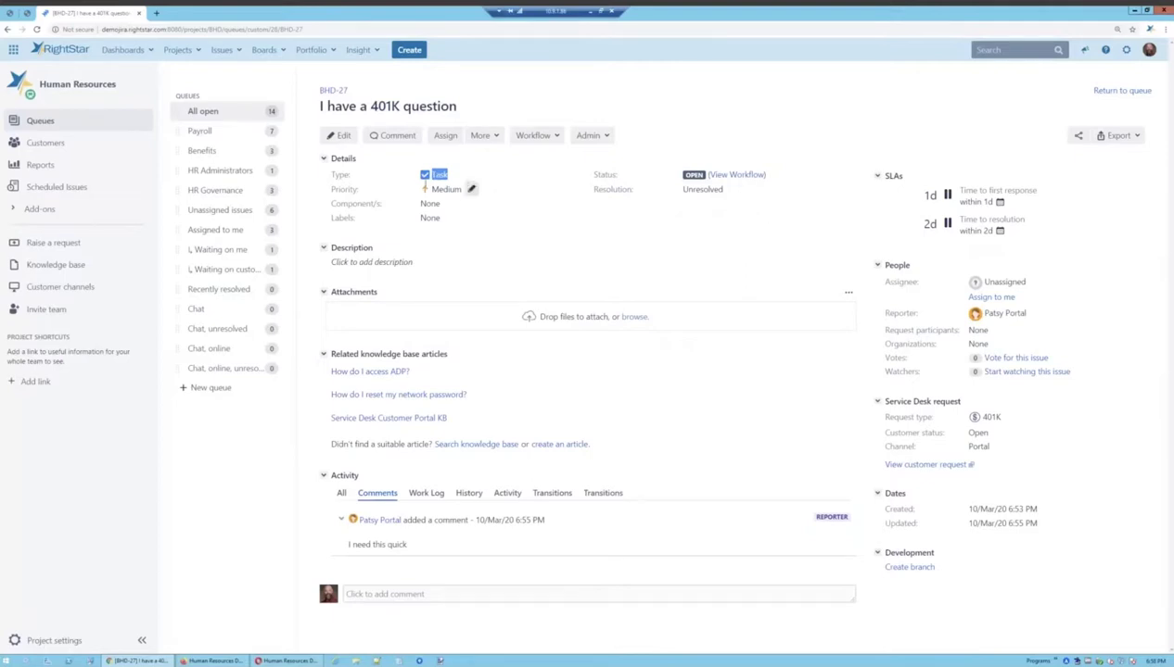
Step: Examine the 401K issue's workflow diagram with its transition names, and check the issue's SLA times
click(736, 176)
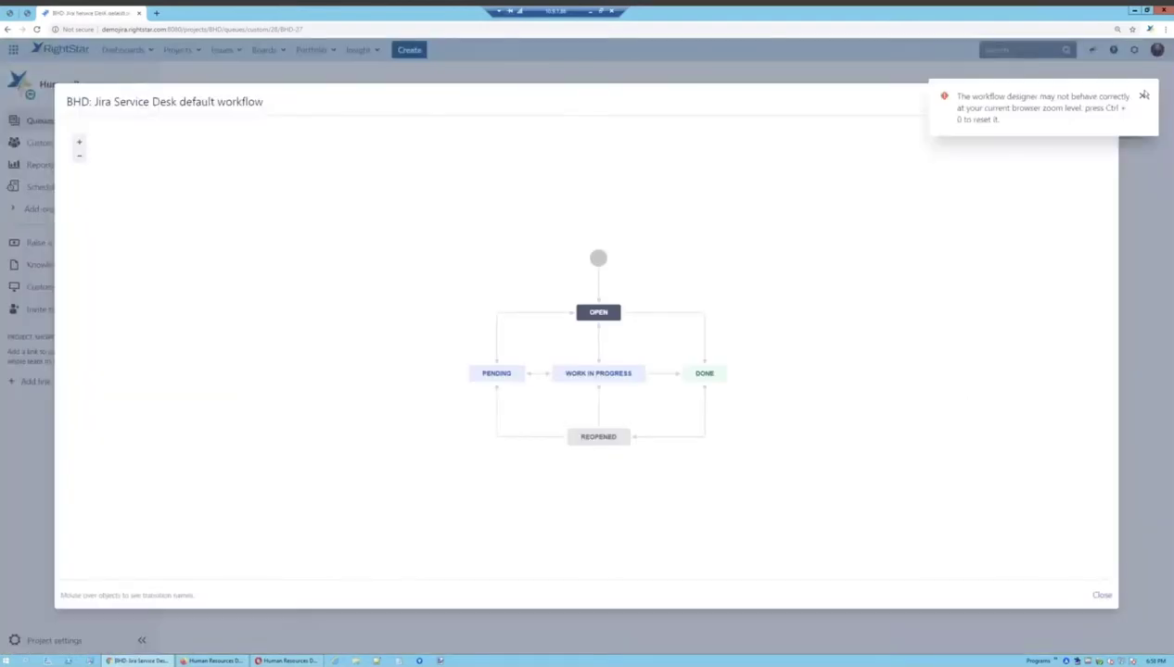
click(1143, 95)
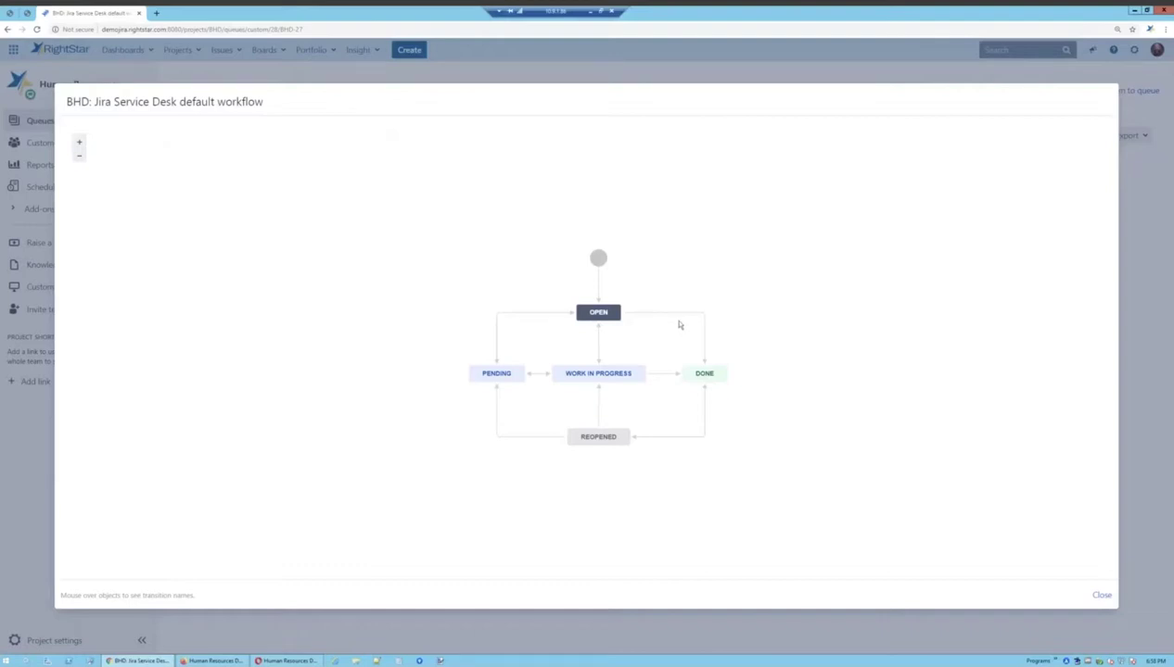
mouse_move(648, 434)
mouse_move(599, 313)
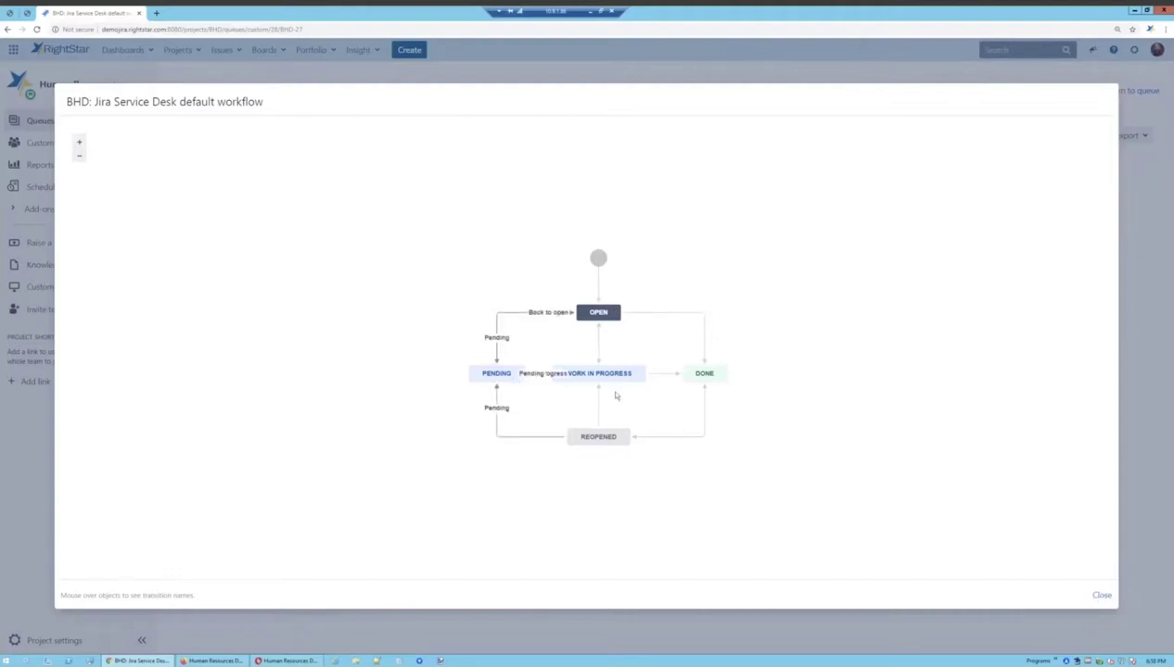
click(1103, 596)
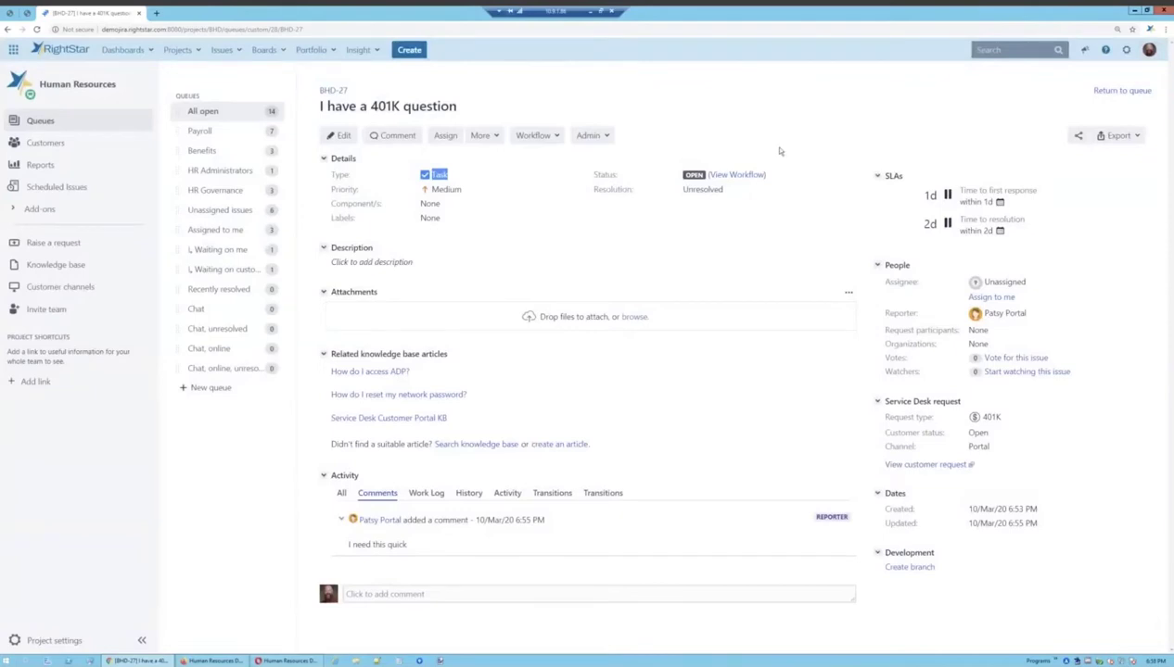
click(1024, 204)
mouse_move(1001, 236)
Step: Start progress on the 401K issue, assigning it to myself with the customer-visible comment "I've got this and I'll be back"
click(552, 136)
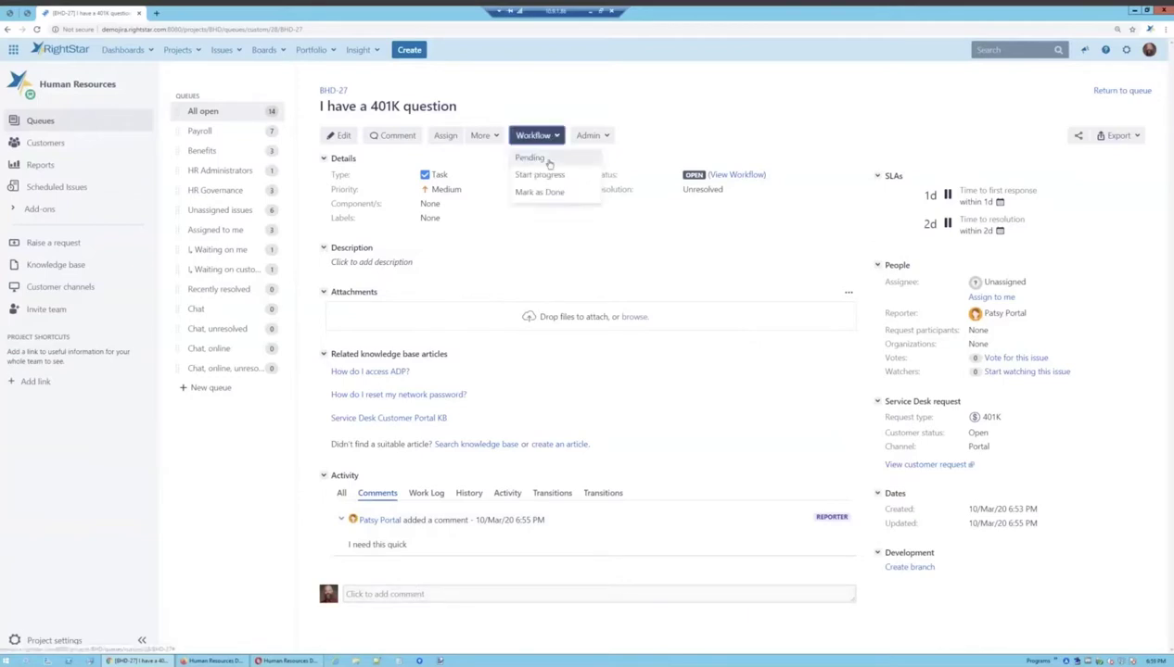
click(556, 175)
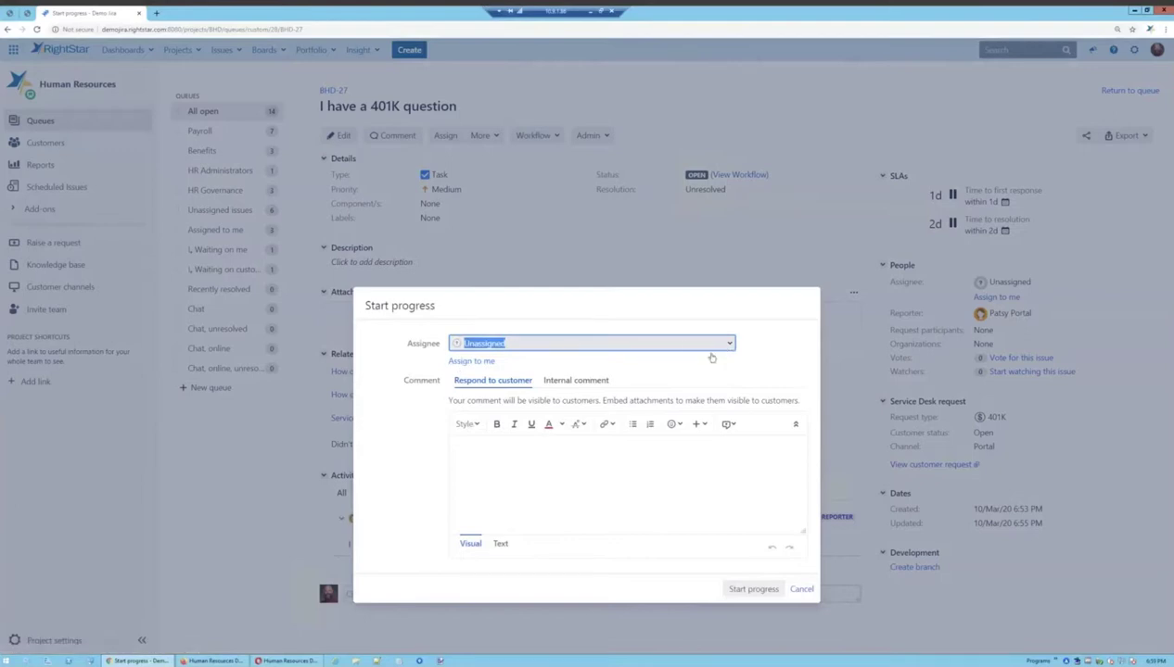
key(Escape)
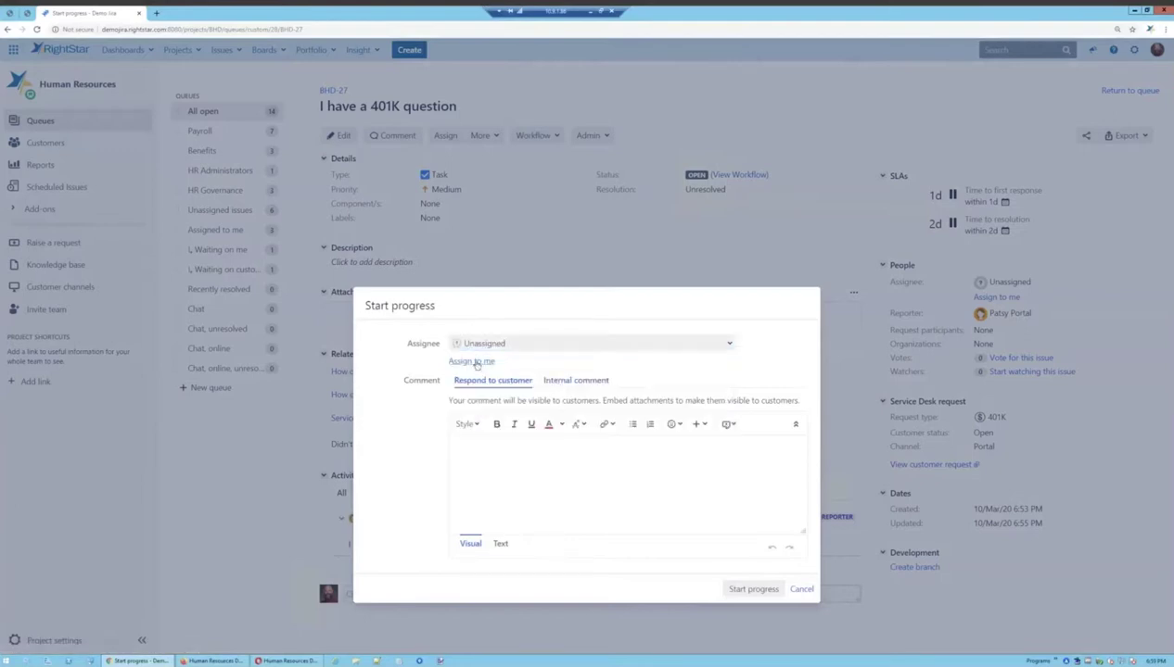
click(475, 363)
text('ve got this)
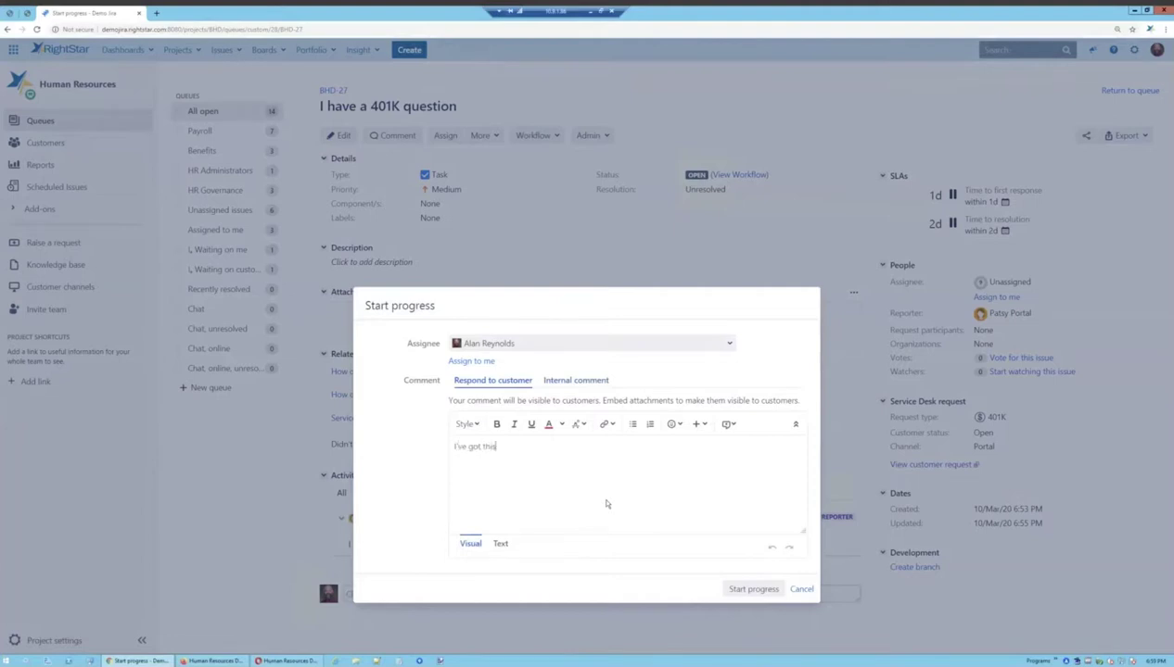
text( and I'll back ack with)
key(BackSpace)
key(BackSpace)
key(BackSpace)
key(BackSpace)
key(BackSpace)
key(BackSpace)
key(BackSpace)
key(BackSpace)
key(BackSpace)
key(BackSpace)
key(BackSpace)
text(e back)
click(746, 593)
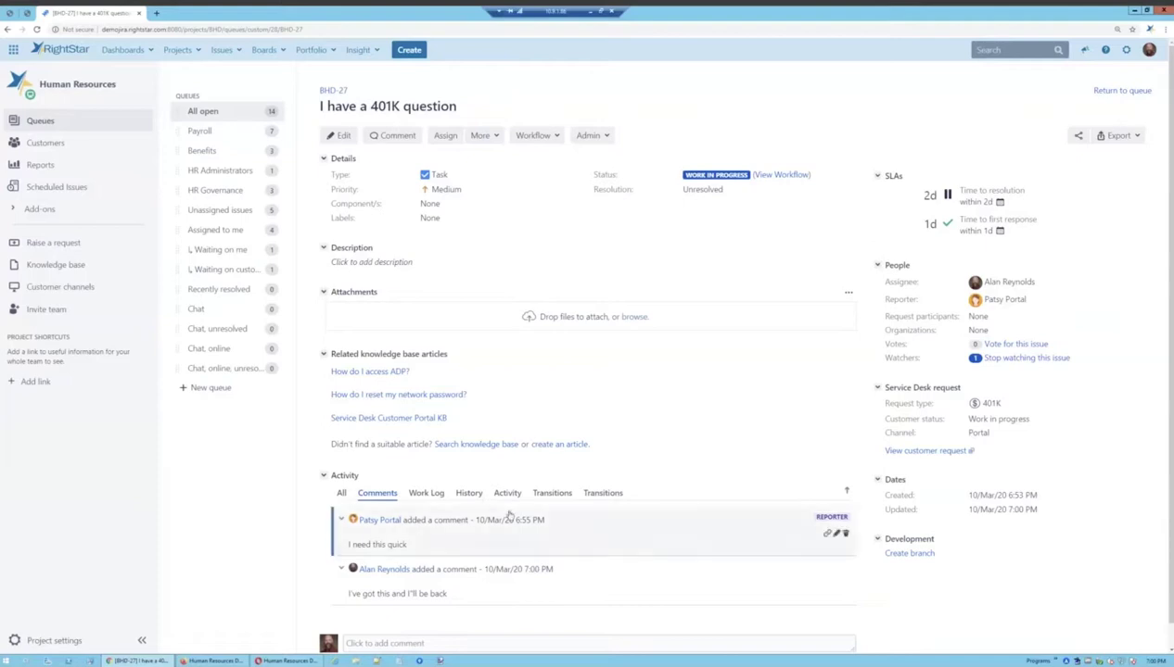
Step: Examine the comment editor's sharing options and the option to share a related knowledge base article, and discard the empty comment
click(439, 643)
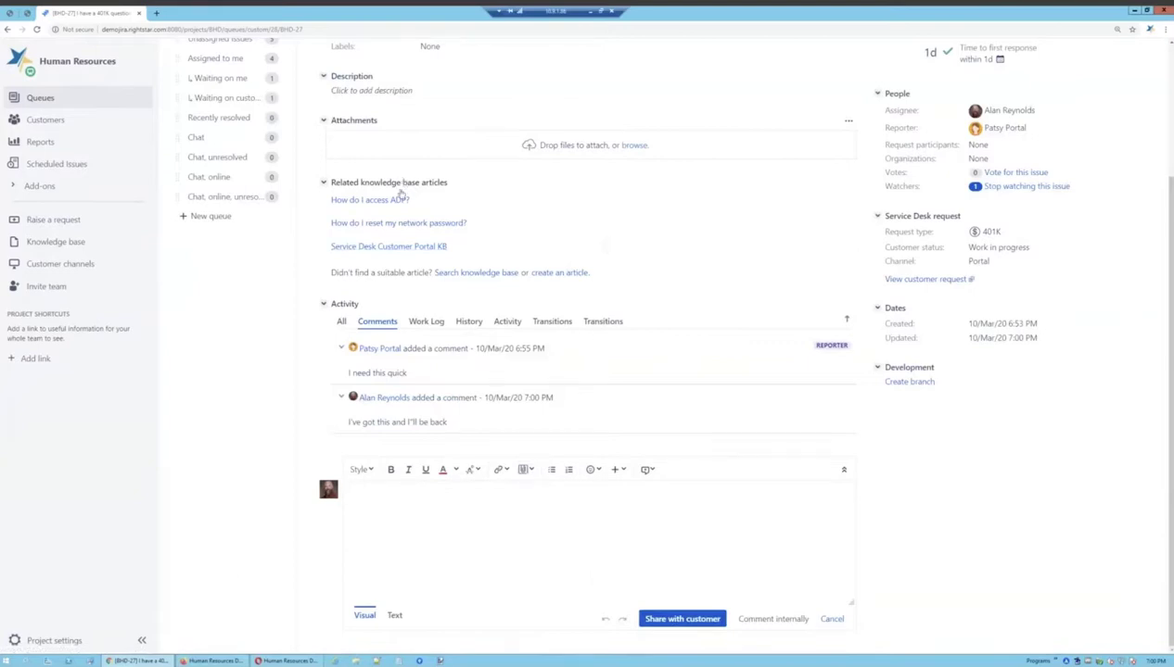
mouse_move(435, 244)
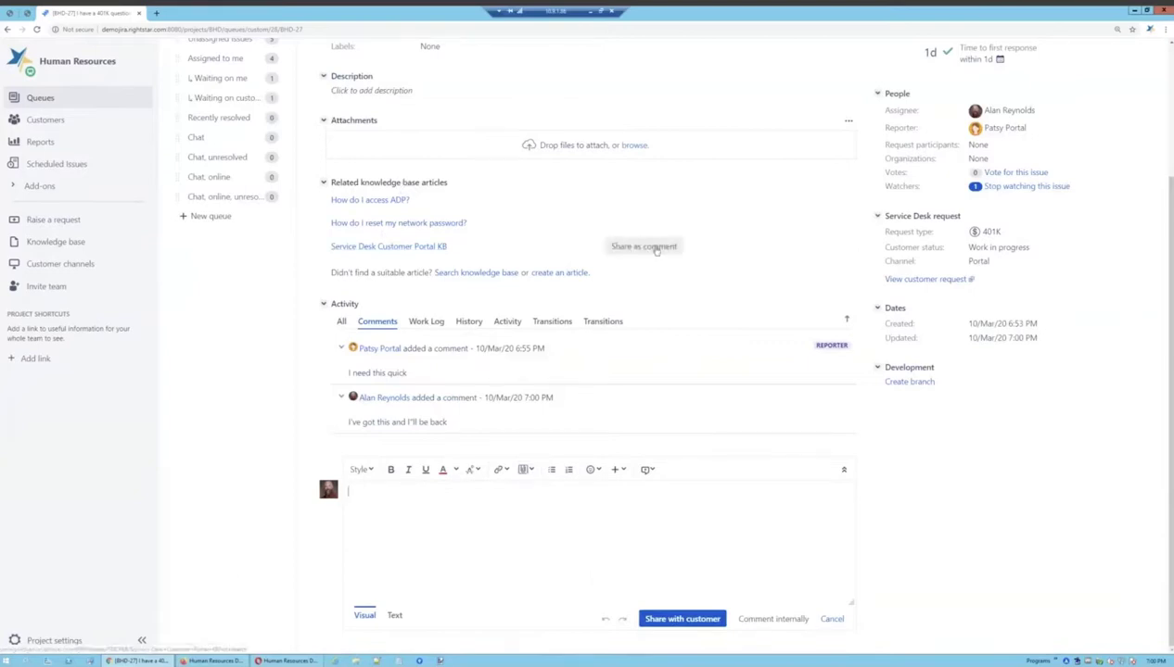
click(556, 552)
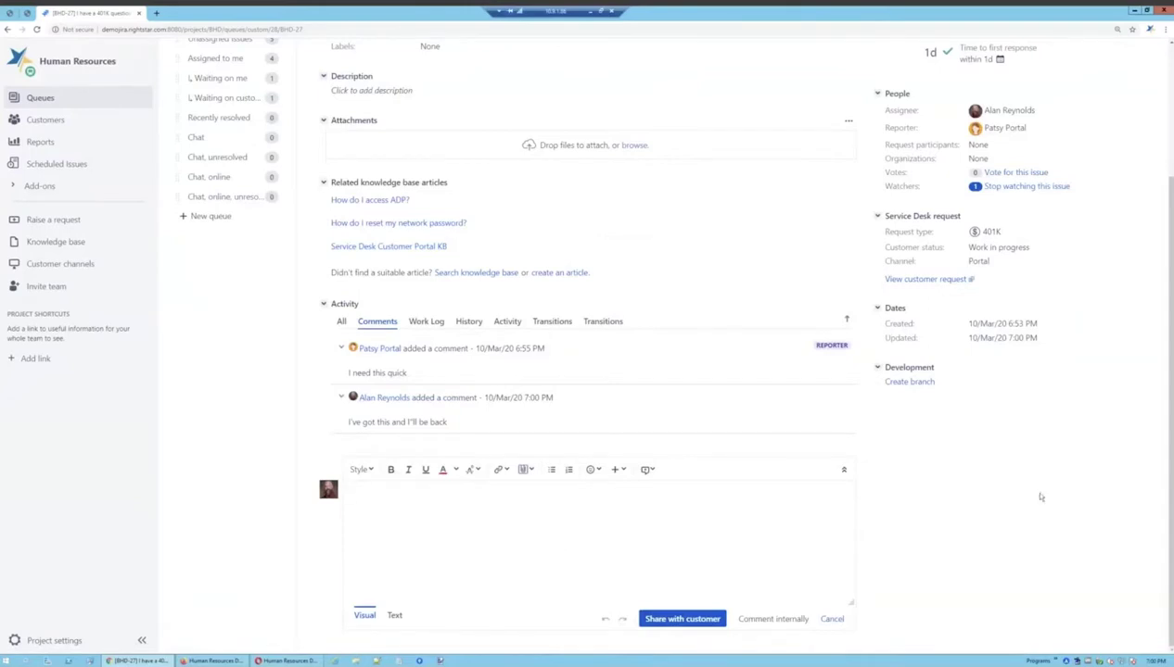
click(832, 620)
Step: Mark the 401K issue as done with the resolution Done
click(534, 135)
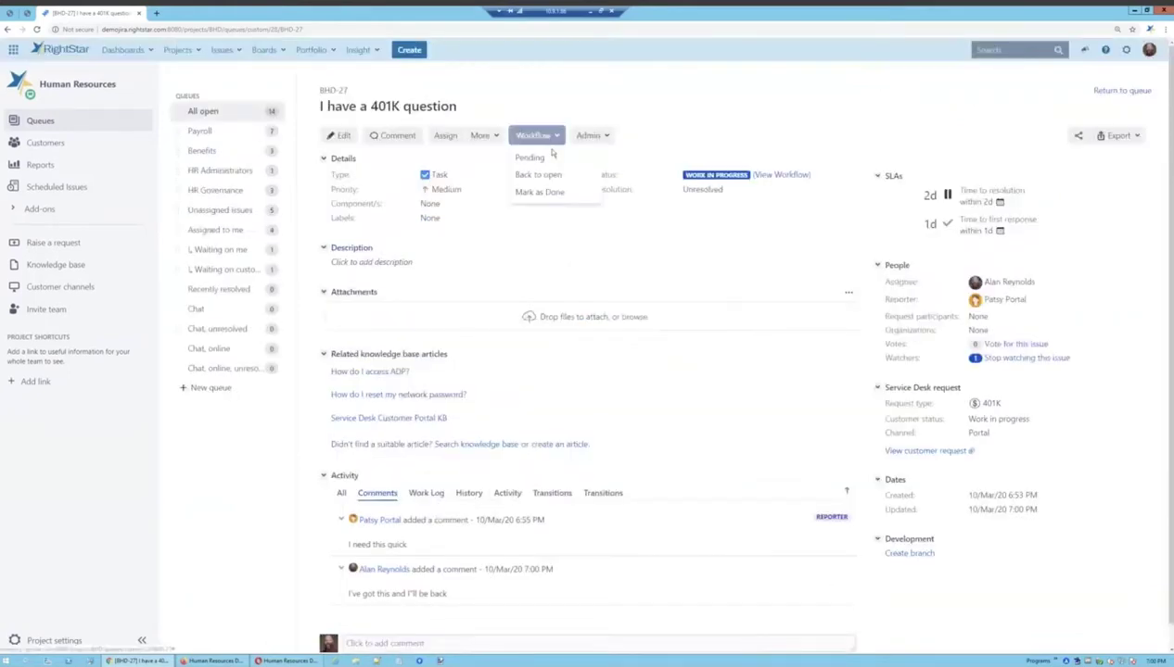
click(552, 193)
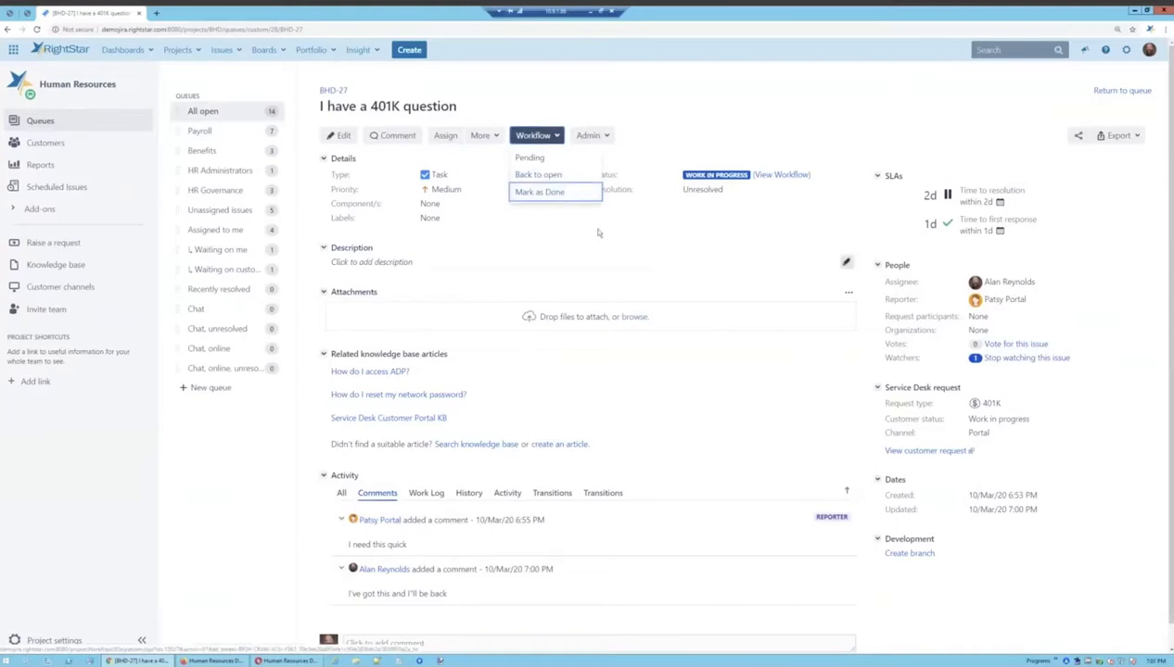
click(559, 200)
click(516, 328)
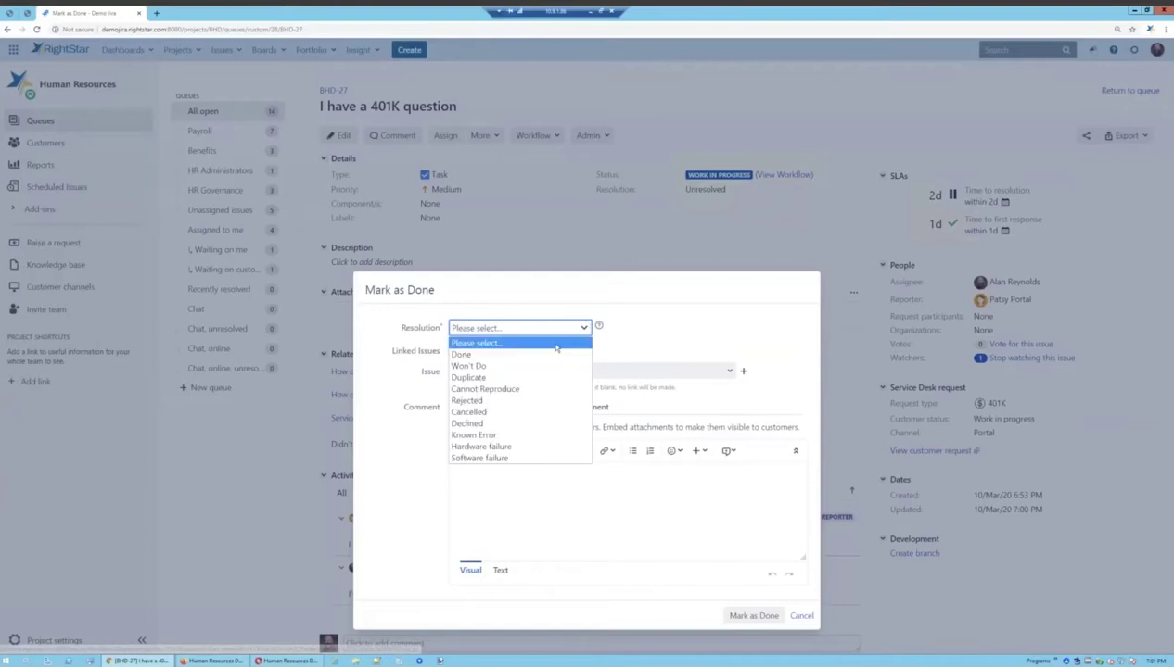
click(493, 355)
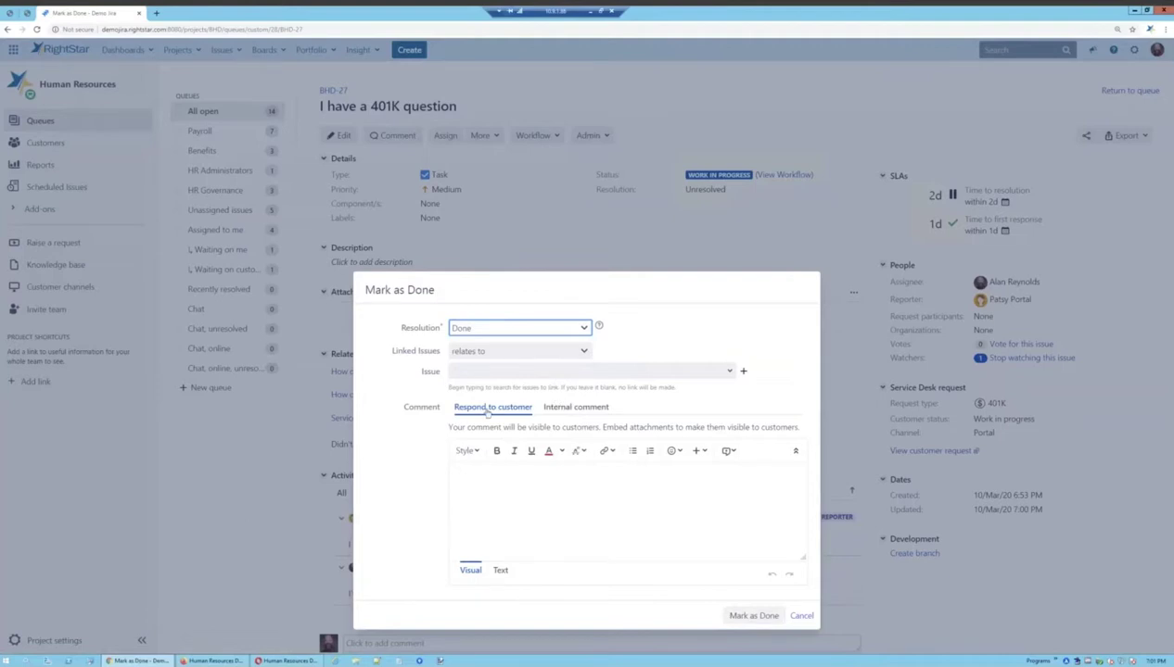
click(738, 615)
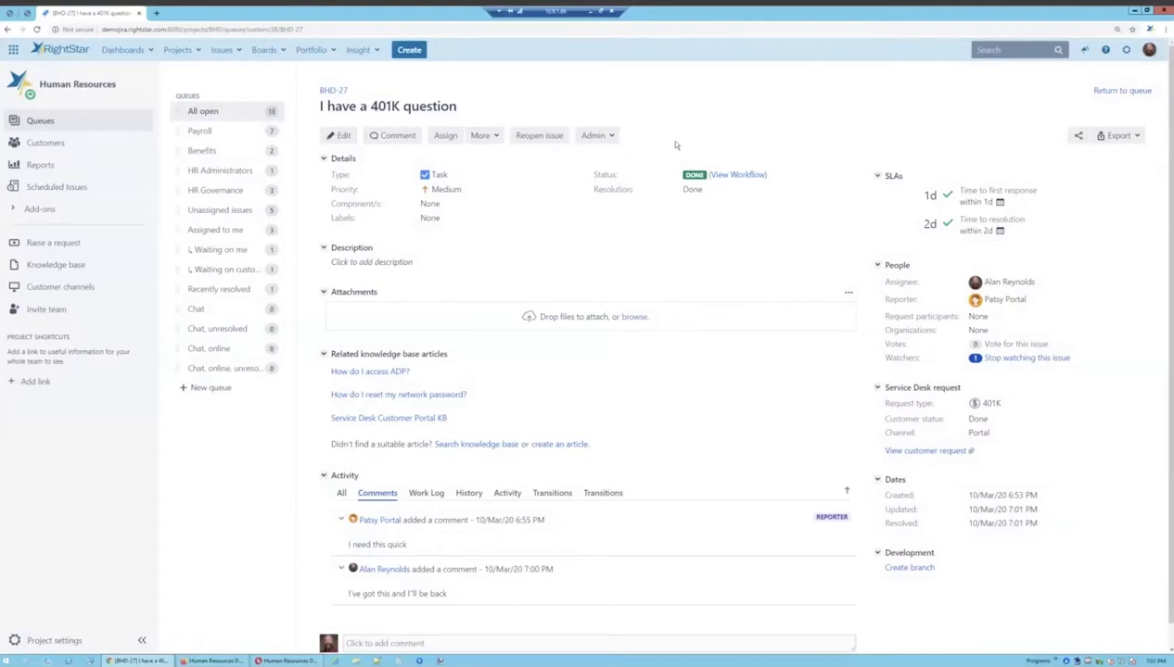
Step: Open "New Cost Center: 032" from the All open queue and examine its approval workflow diagram
click(202, 112)
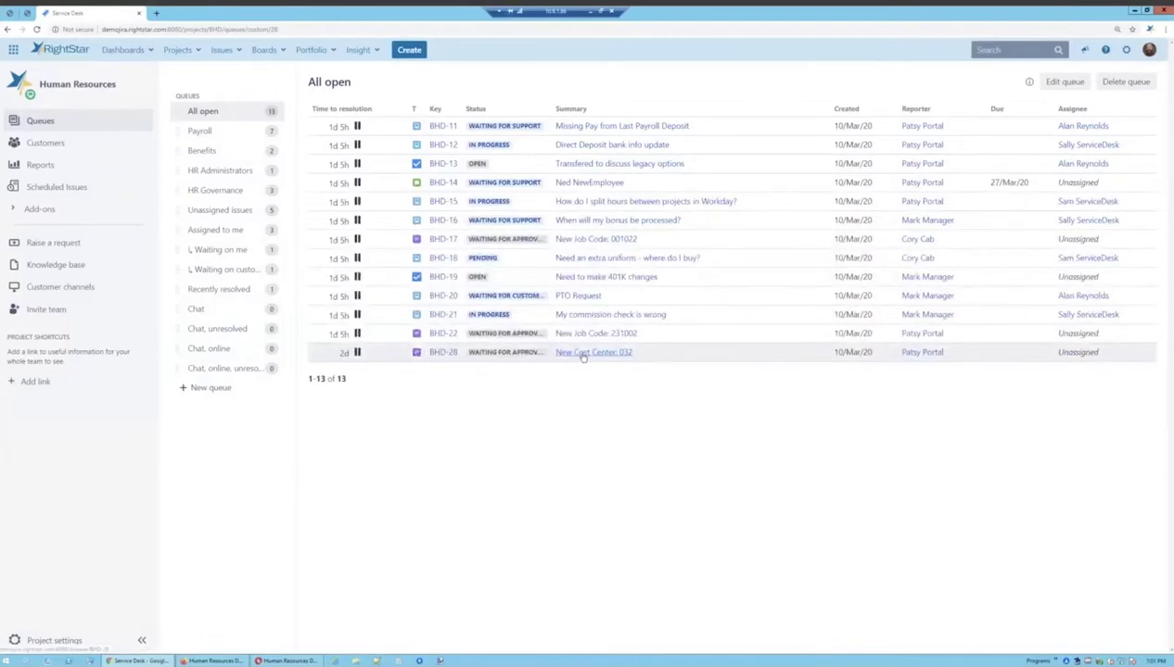
click(583, 354)
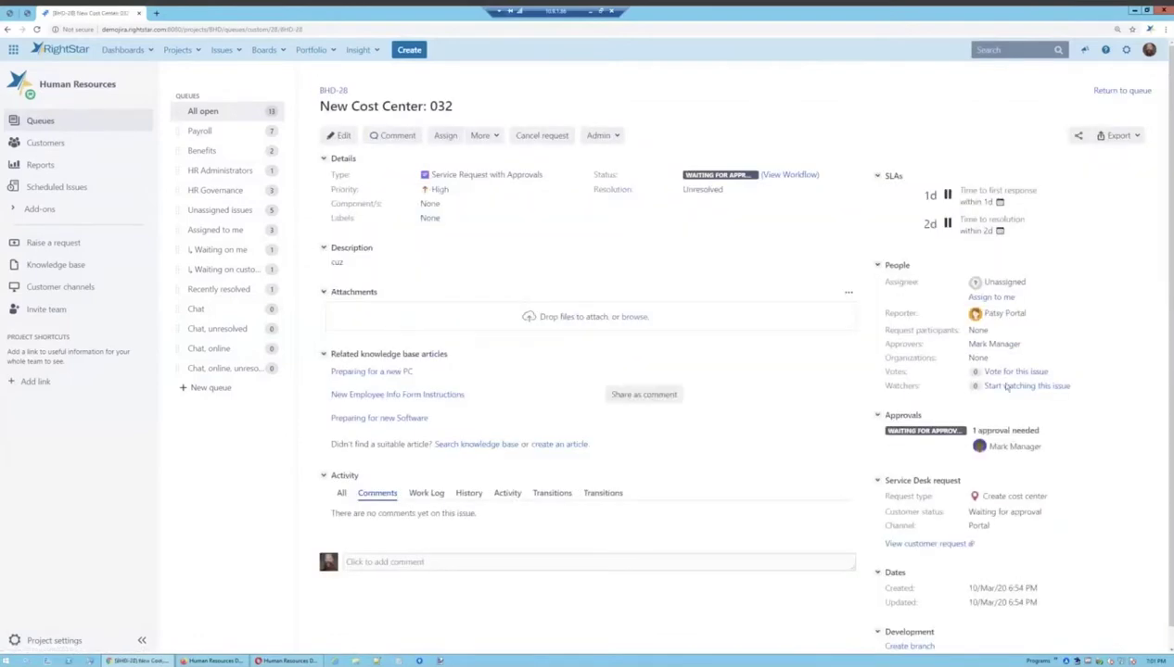
click(800, 177)
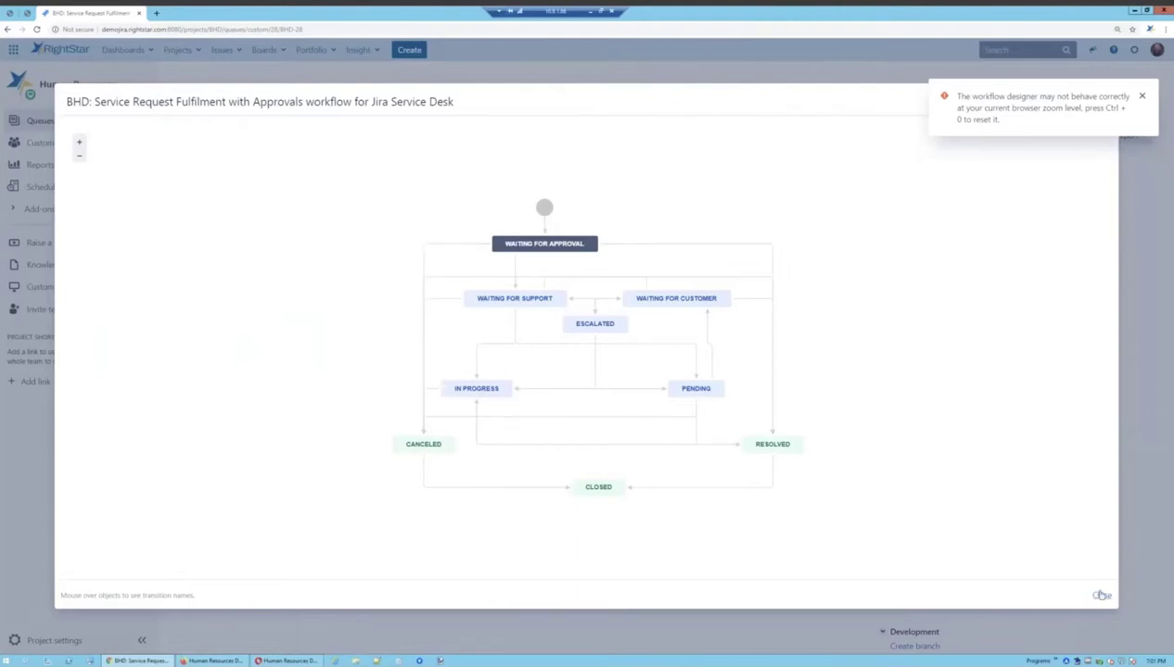
key(Escape)
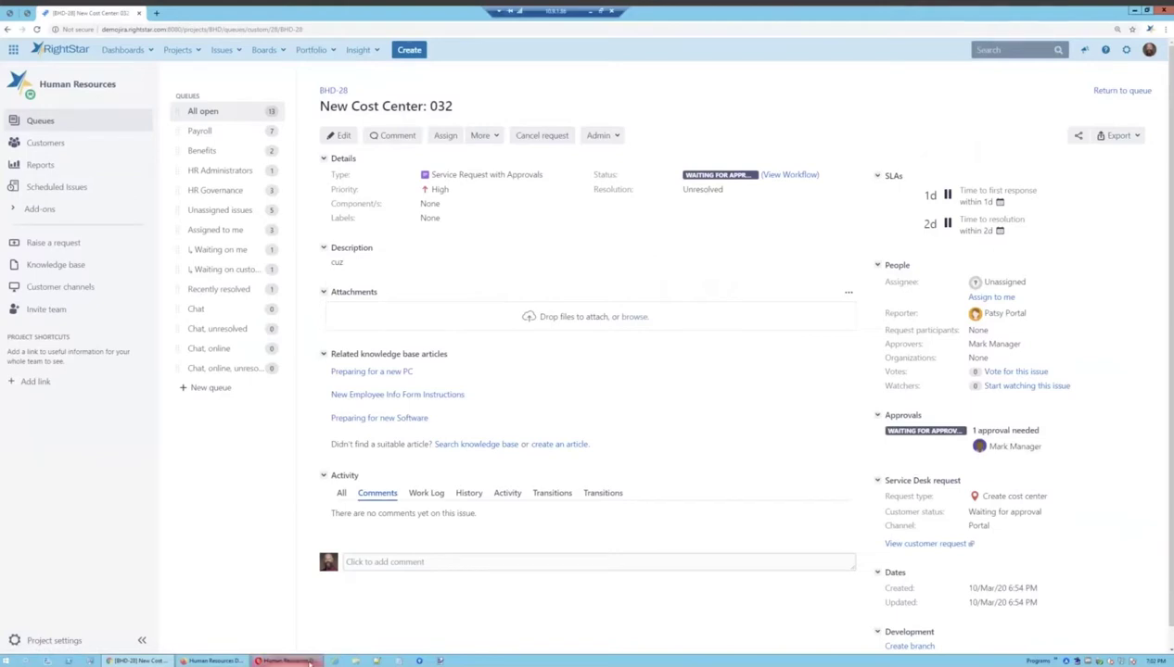
Step: Switch to the approving manager's Human Resources Desk portal in Opera and open the manager's profile
mouse_move(309, 662)
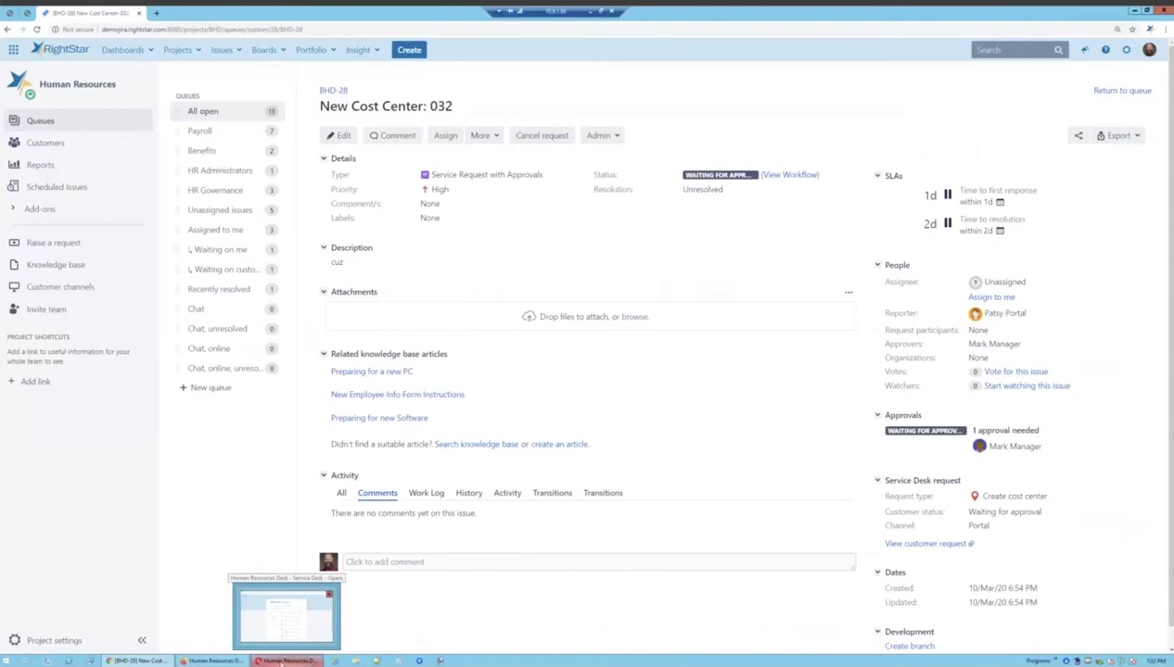
click(309, 661)
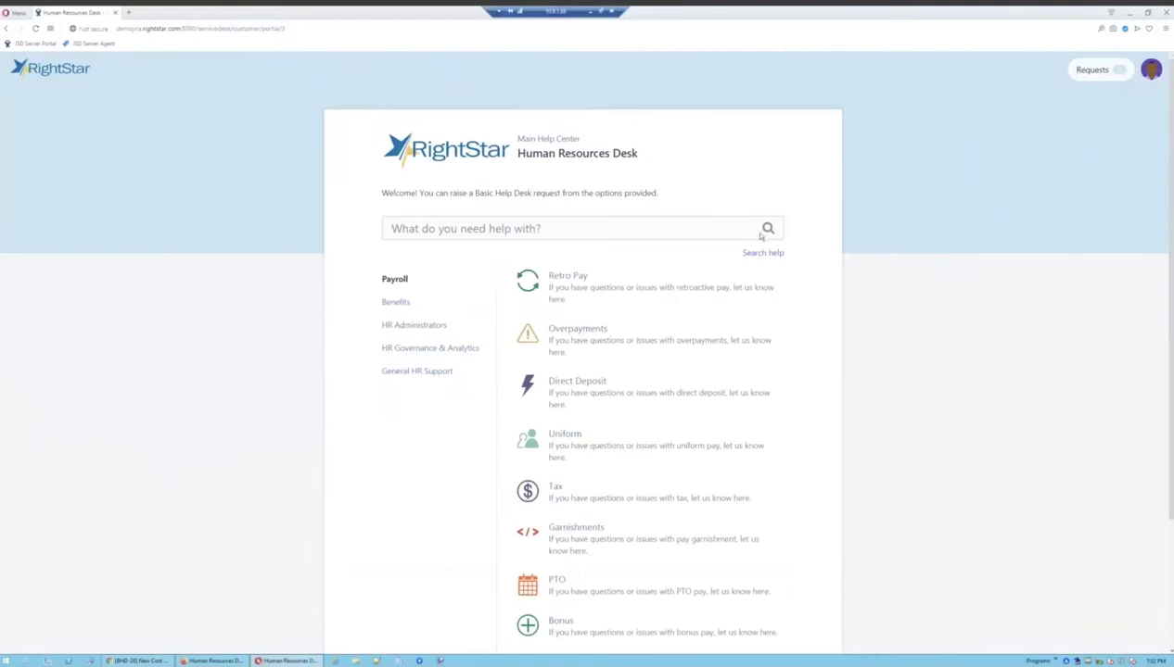
click(1151, 69)
click(1089, 94)
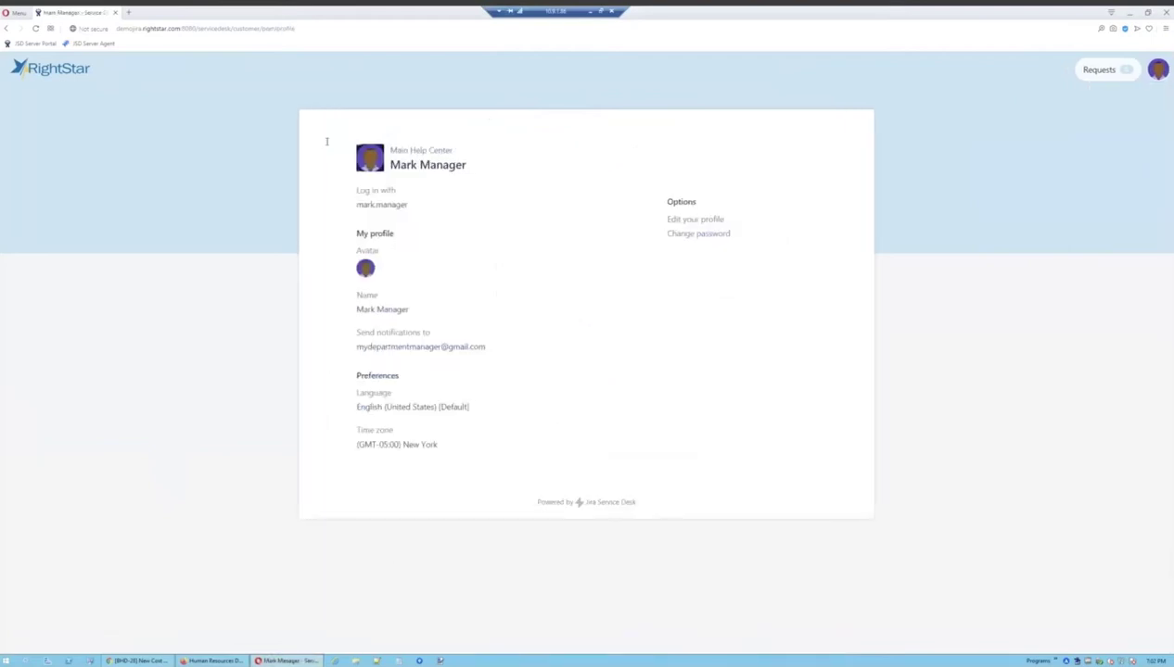
Step: Open "New Cost Center: 032" from the manager's pending approvals and approve the request
click(8, 29)
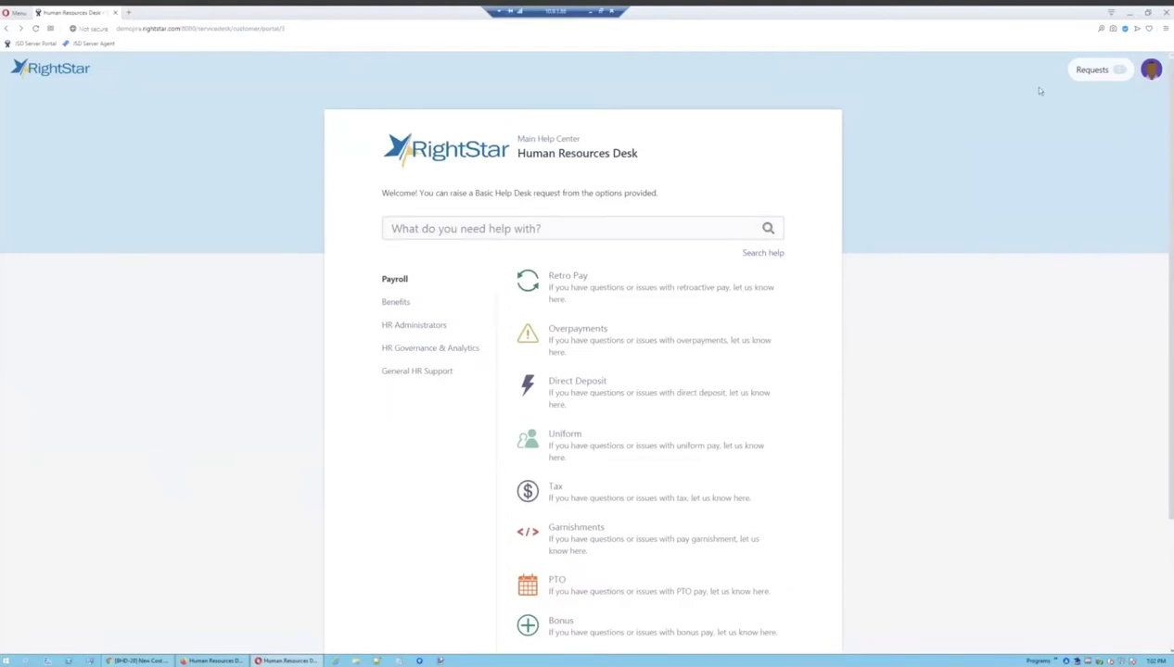
click(1092, 69)
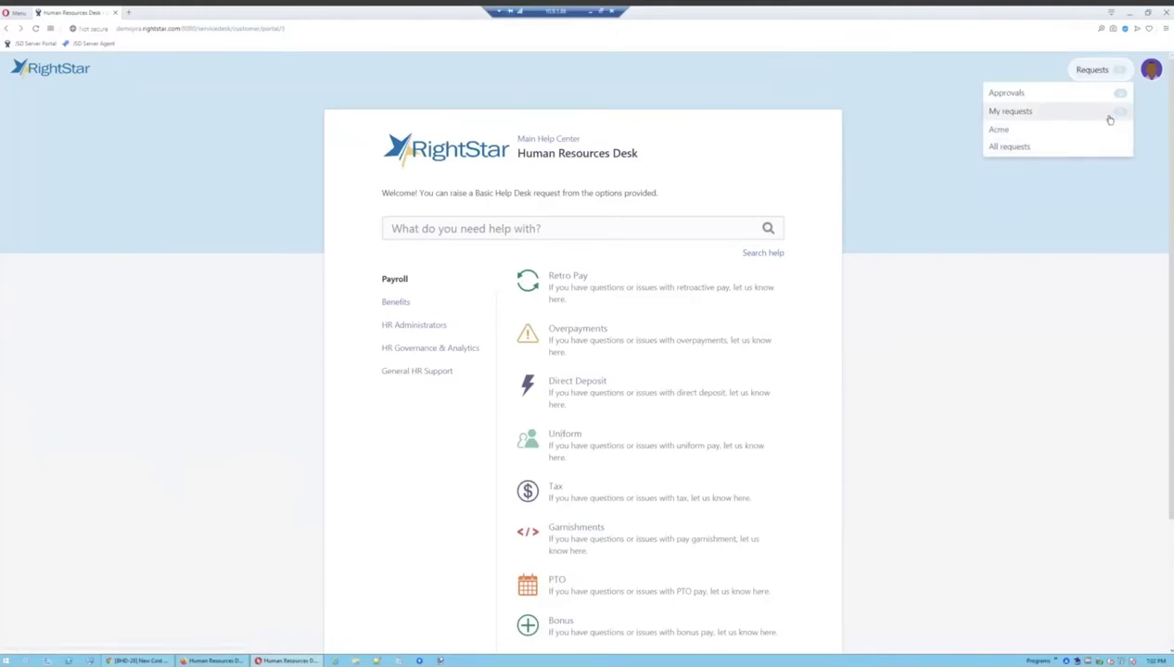
click(1011, 94)
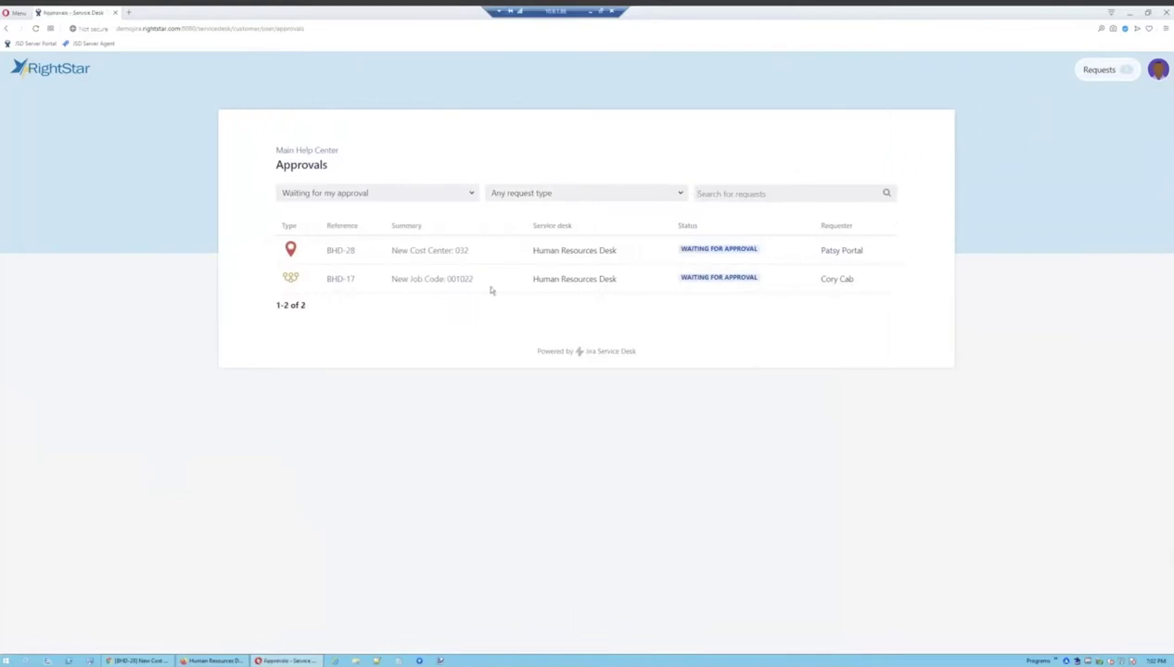
click(404, 256)
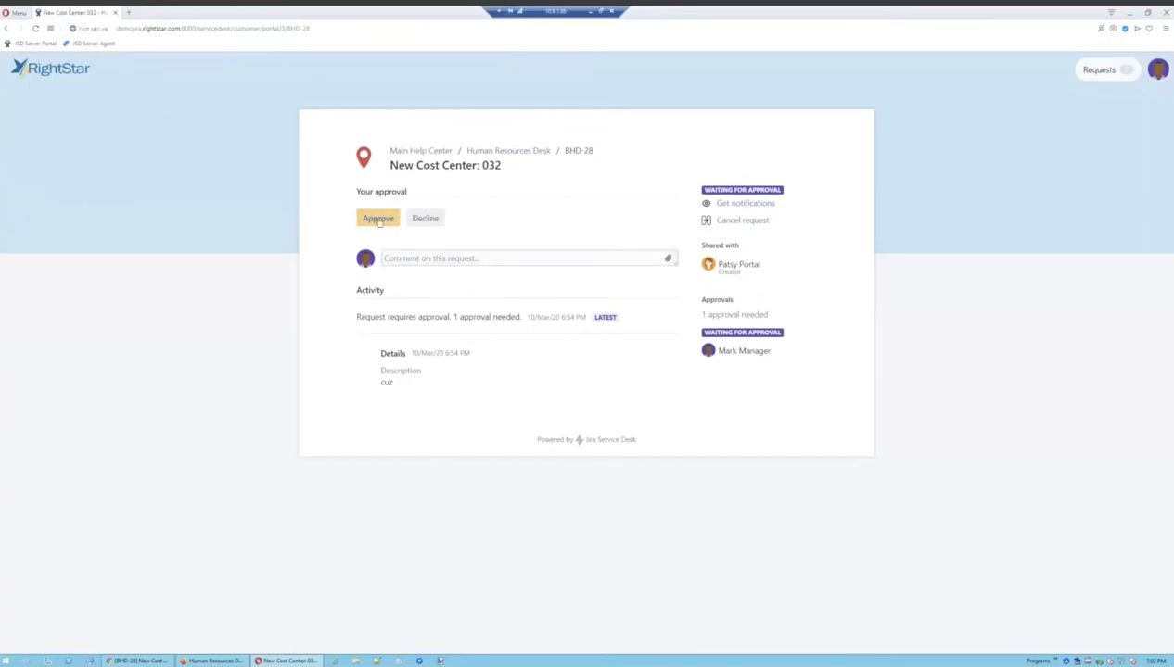
click(378, 222)
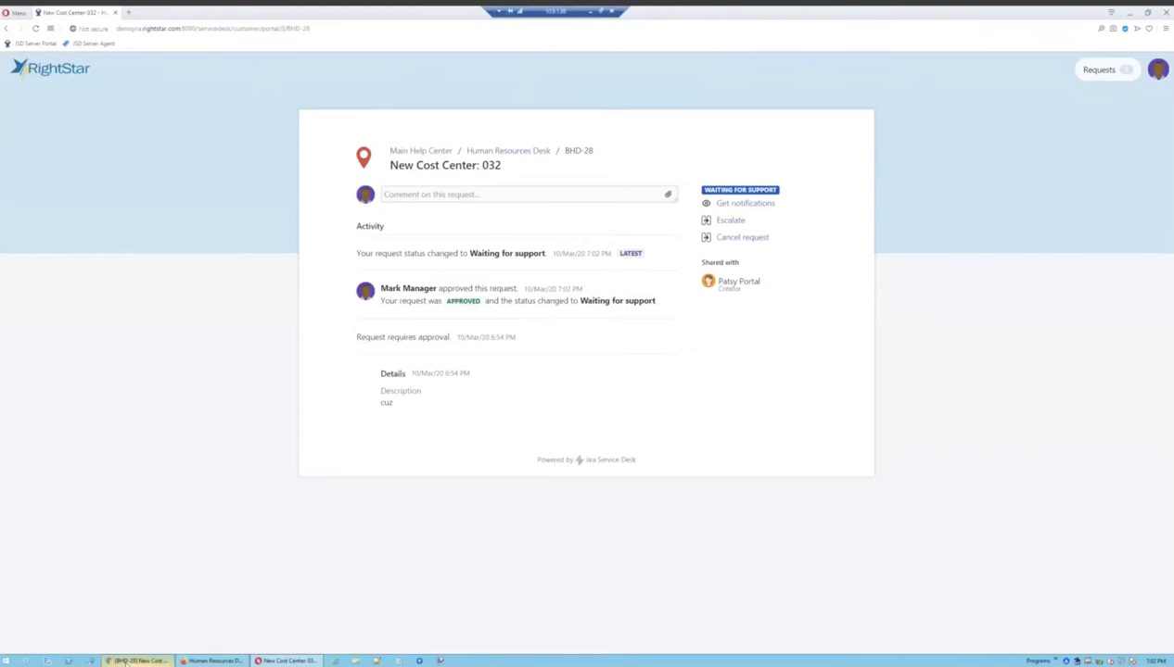
Step: Switch to the agent's Jira window, assign the "New Cost Center: 032" issue to yourself and move it to In progress
click(125, 661)
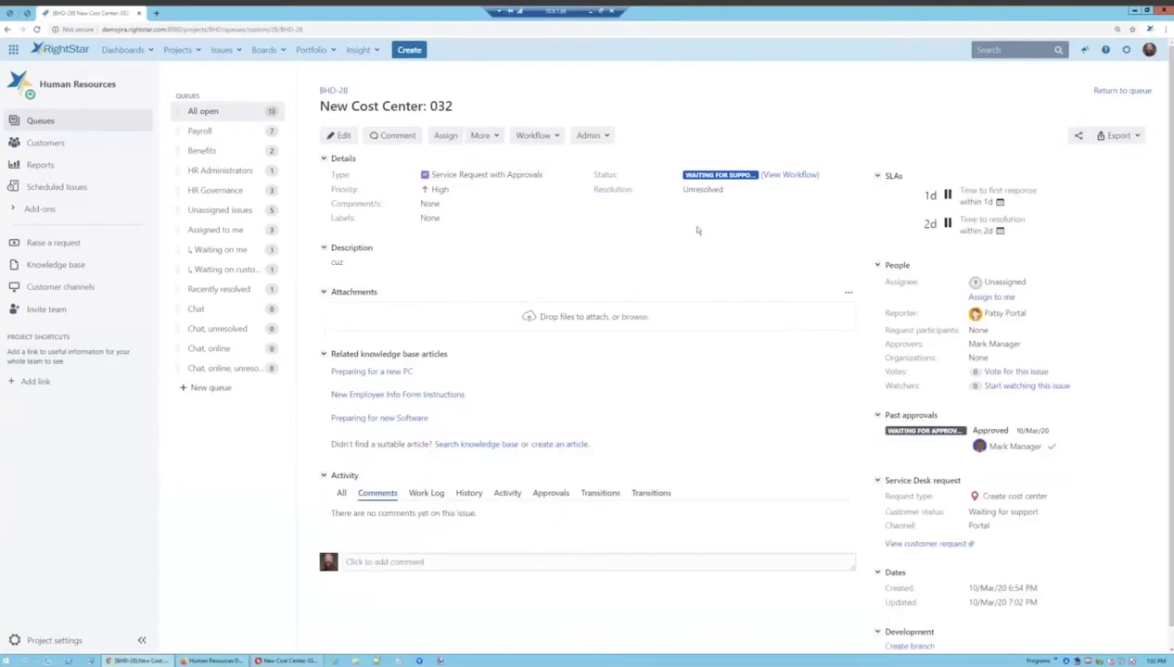
click(547, 135)
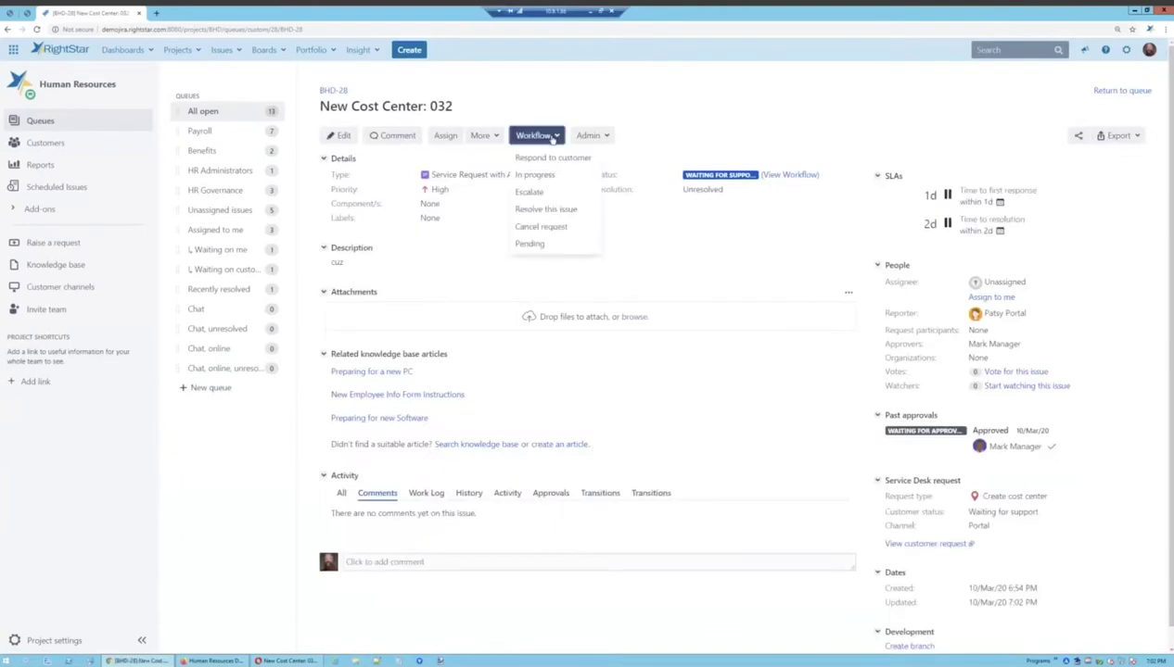
click(535, 175)
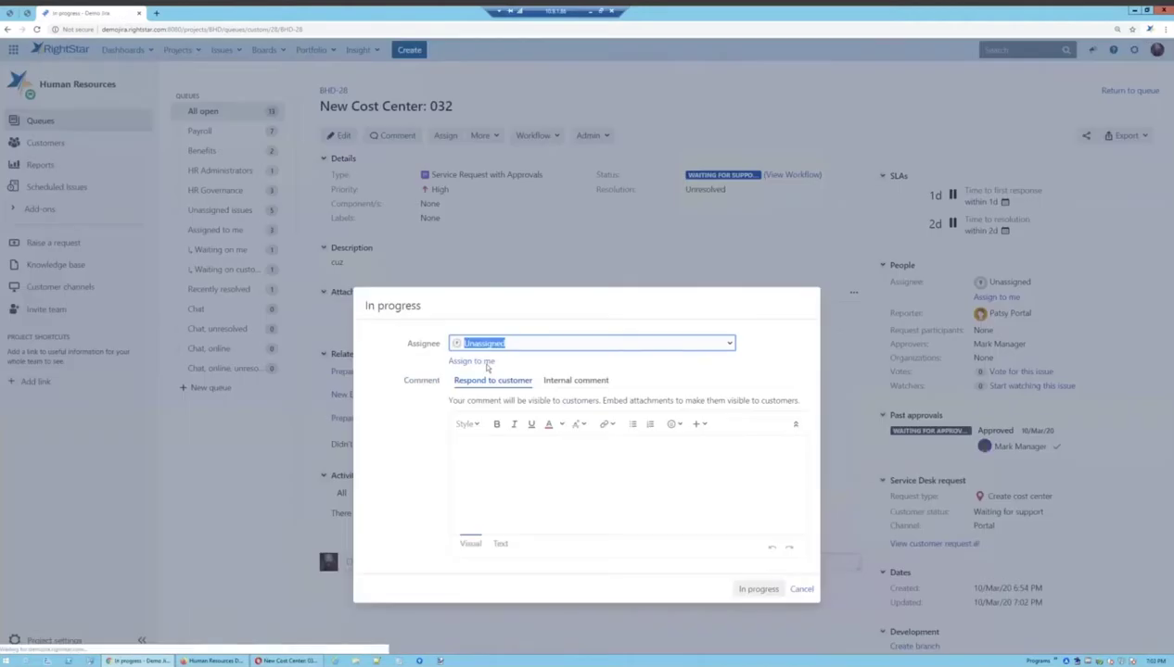
click(765, 593)
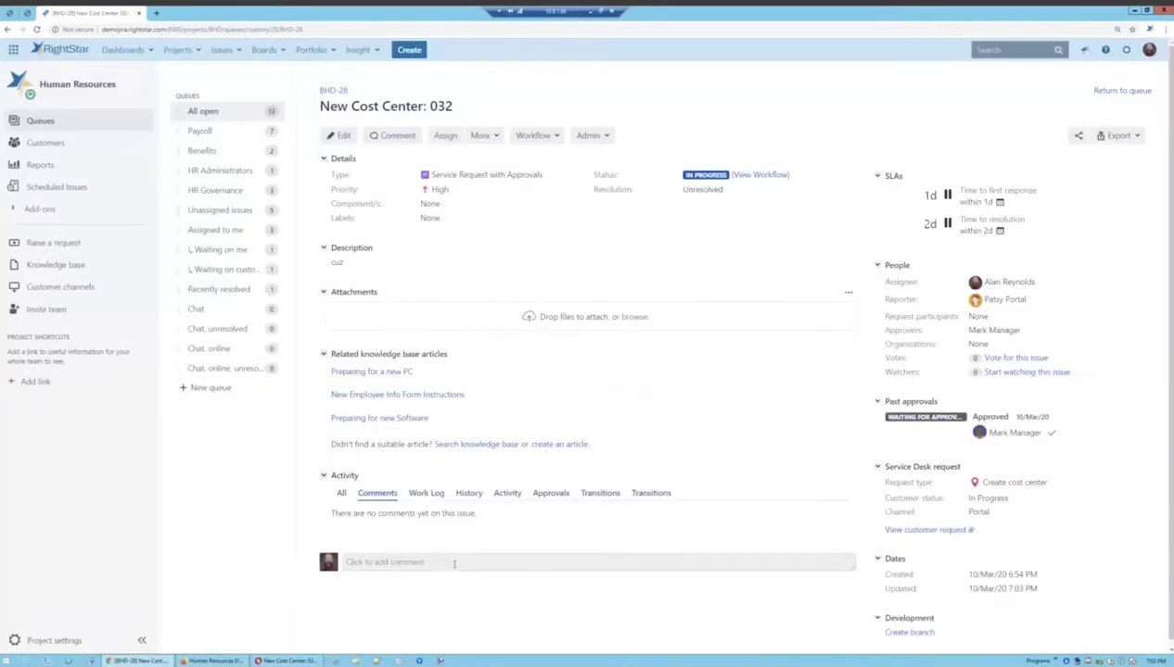
Step: Add an internal comment to the issue that mentions the project lead, followed by ", some question"
click(451, 559)
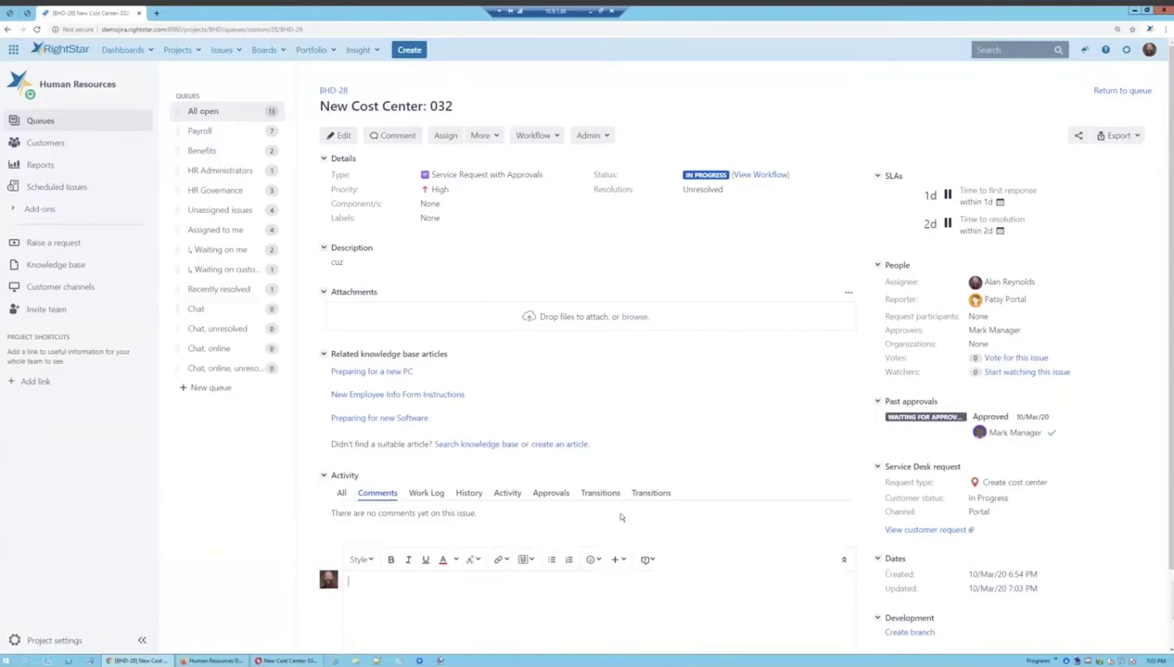
text(@pa)
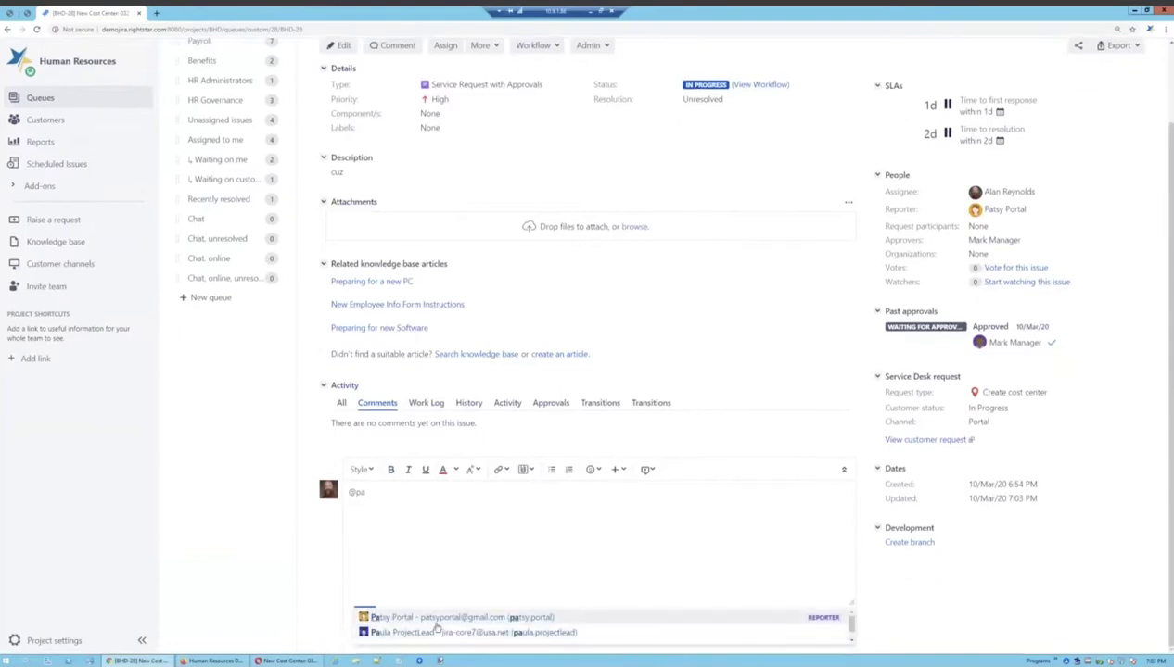
click(436, 632)
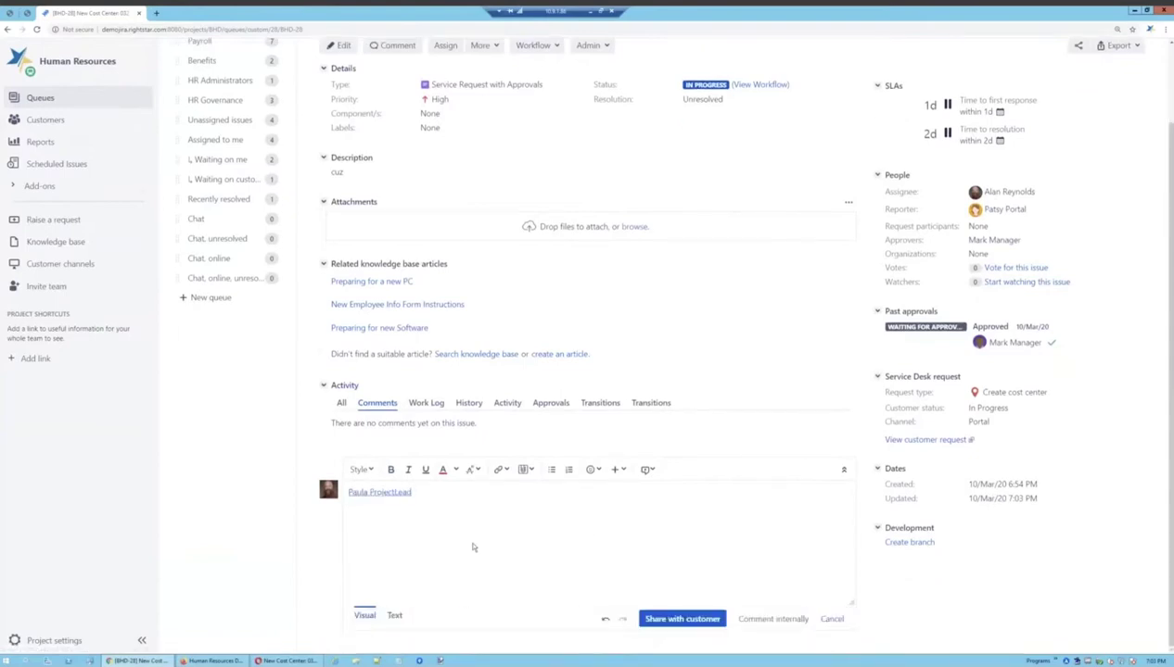
text(, some quesion)
key(BackSpace)
key(BackSpace)
key(BackSpace)
key(BackSpace)
key(BackSpace)
key(BackSpace)
text(uestion)
click(774, 619)
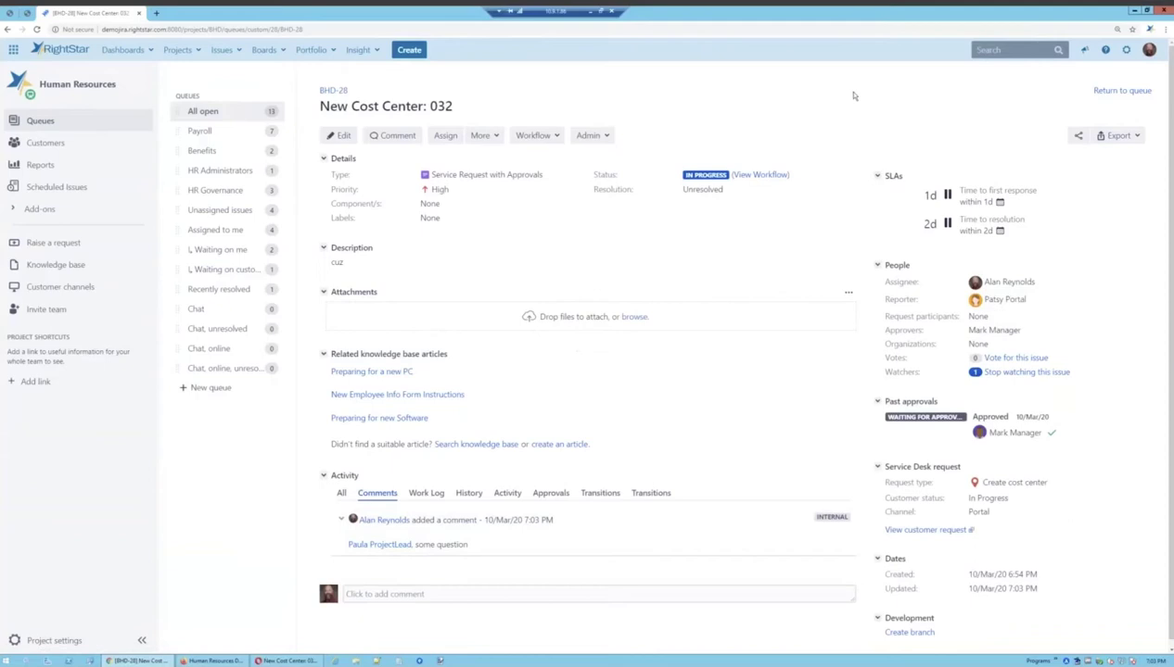
Step: Resolve the "New Cost Center: 032" issue with the resolution Done, and go to the Jira dashboard
click(545, 139)
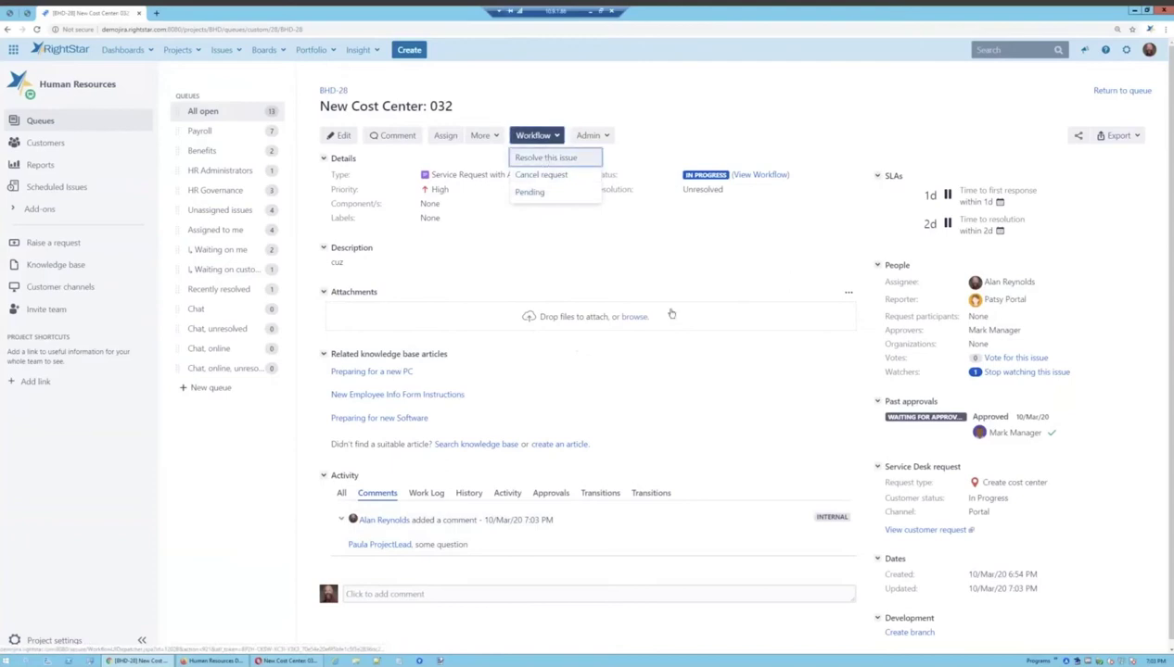
click(545, 158)
click(519, 345)
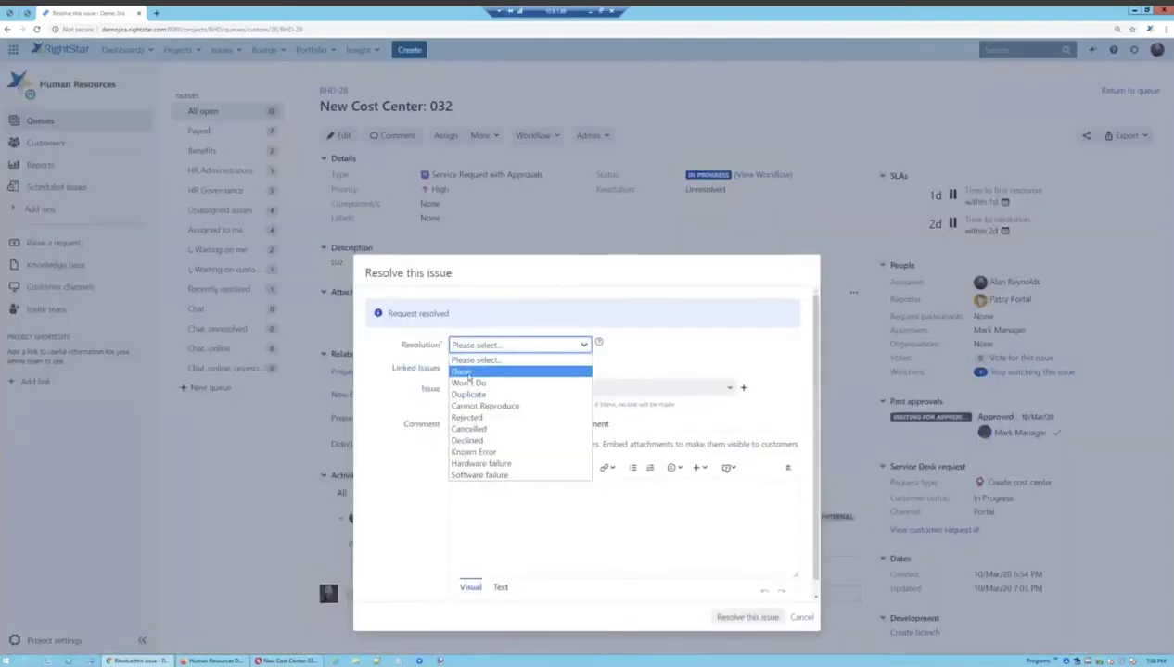
click(468, 371)
click(746, 617)
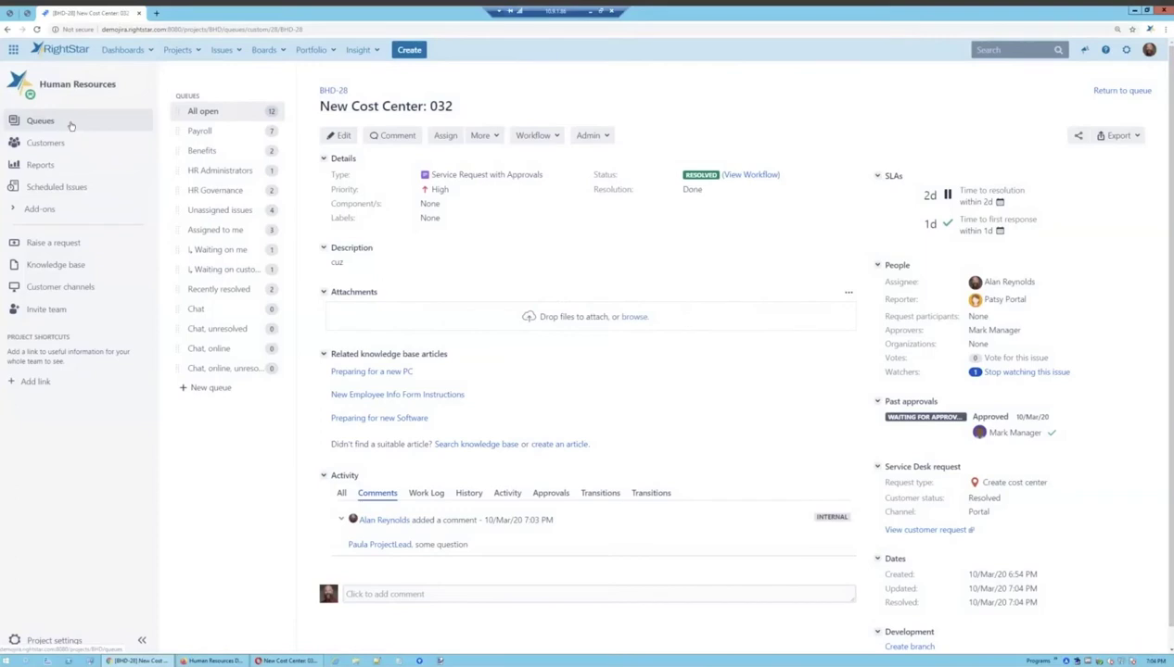
click(57, 49)
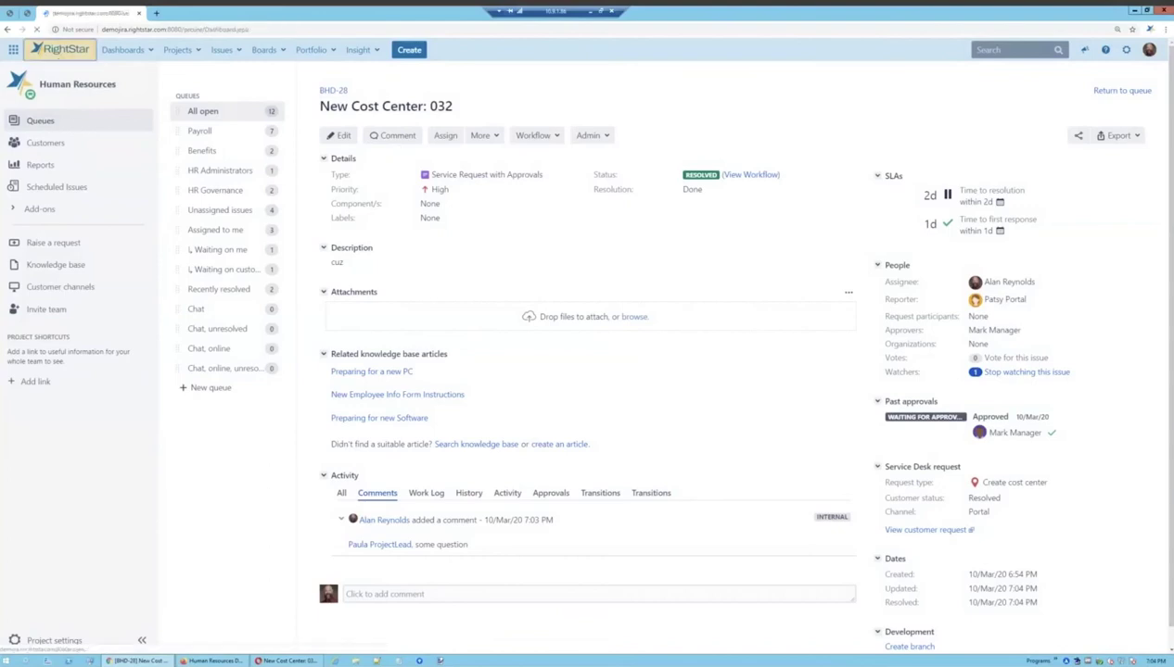